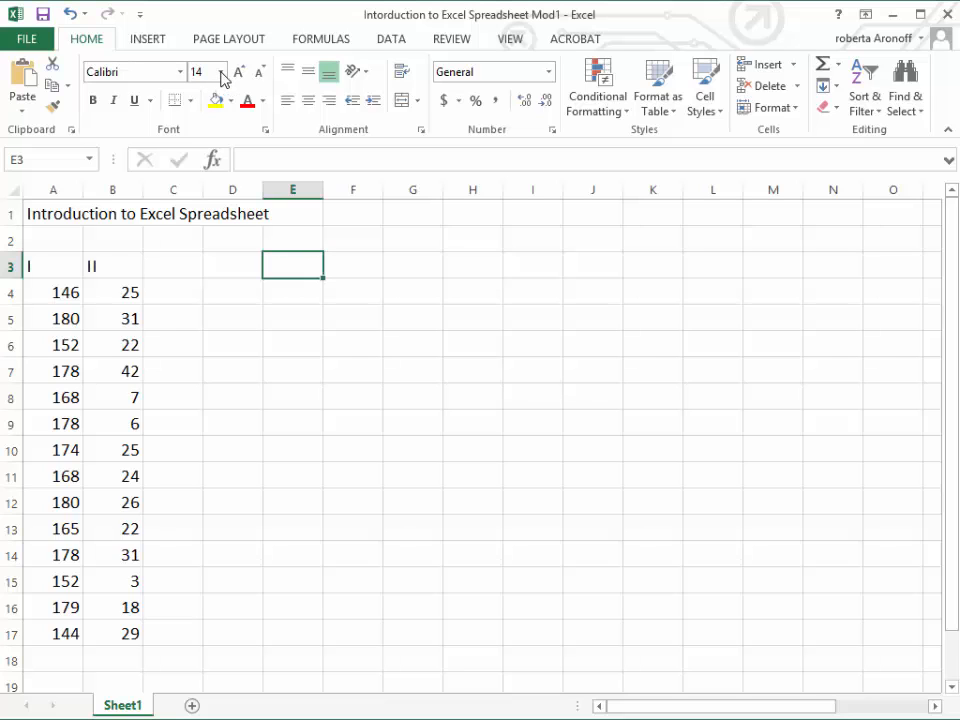
Step: Look through the available font sizes, number formats, AutoSum options and statistical functions
{"action": "left_click", "coordinate": [222, 72]}
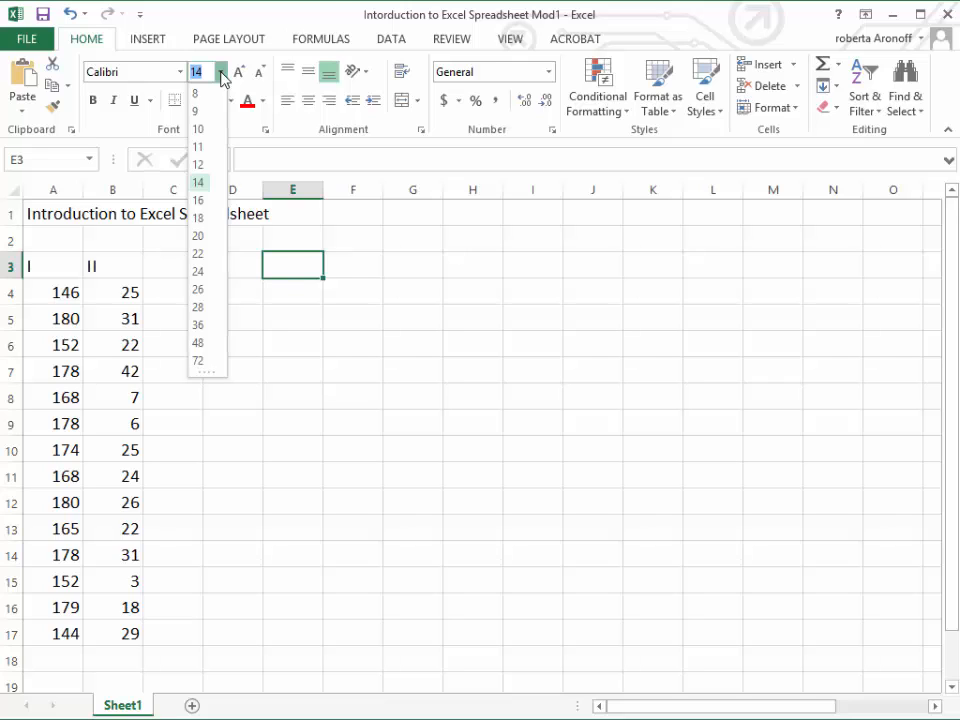
{"action": "left_click", "coordinate": [222, 72]}
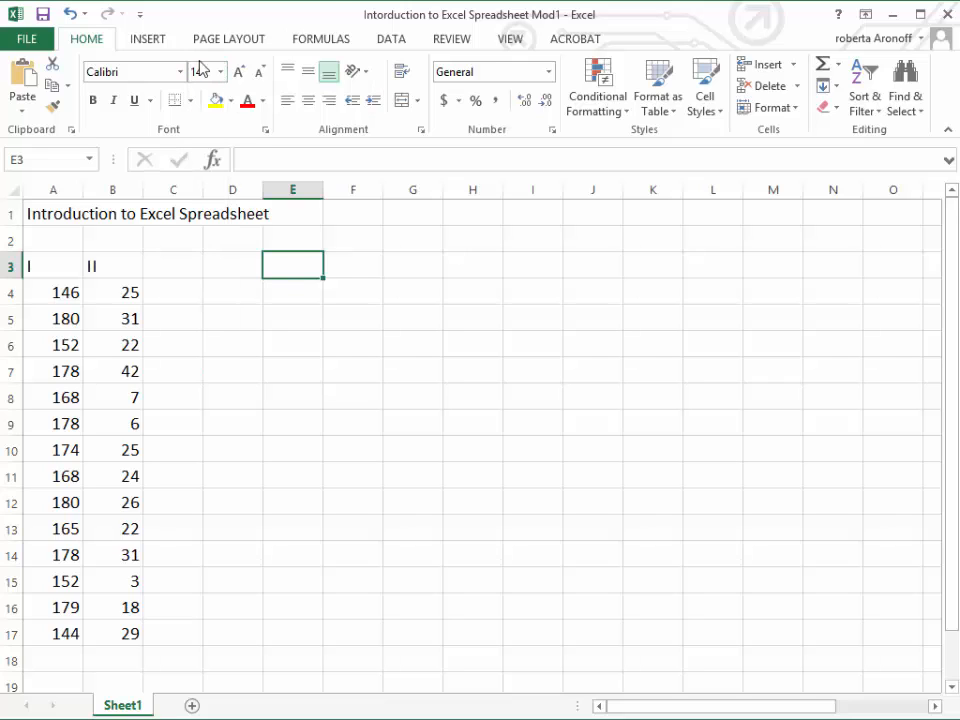
{"action": "left_click", "coordinate": [549, 77]}
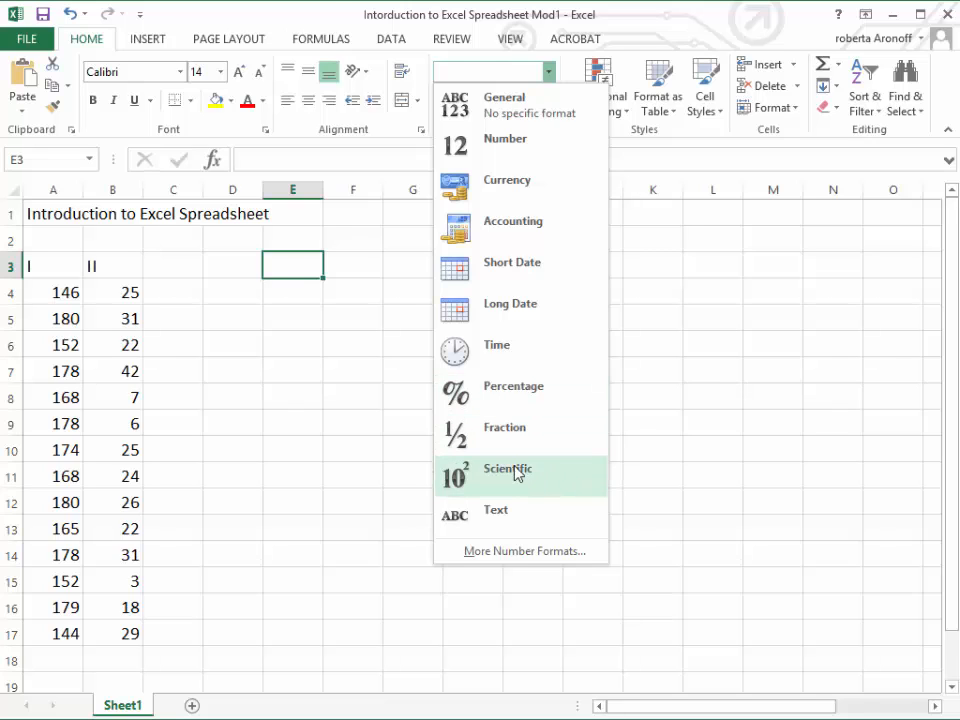
{"action": "left_click", "coordinate": [663, 441]}
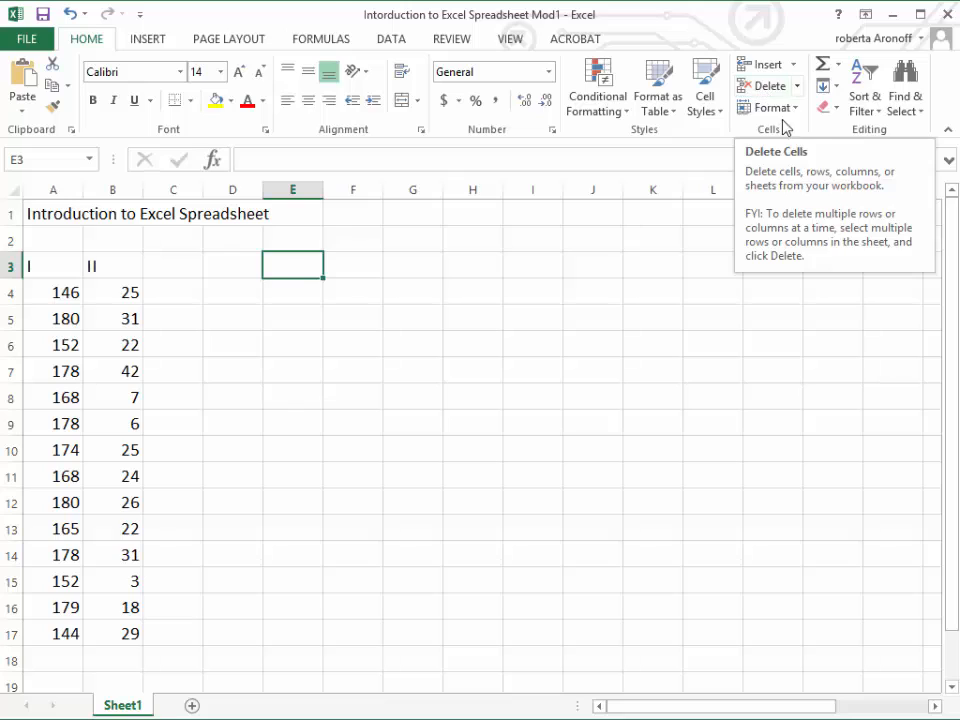
{"action": "left_click", "coordinate": [841, 66]}
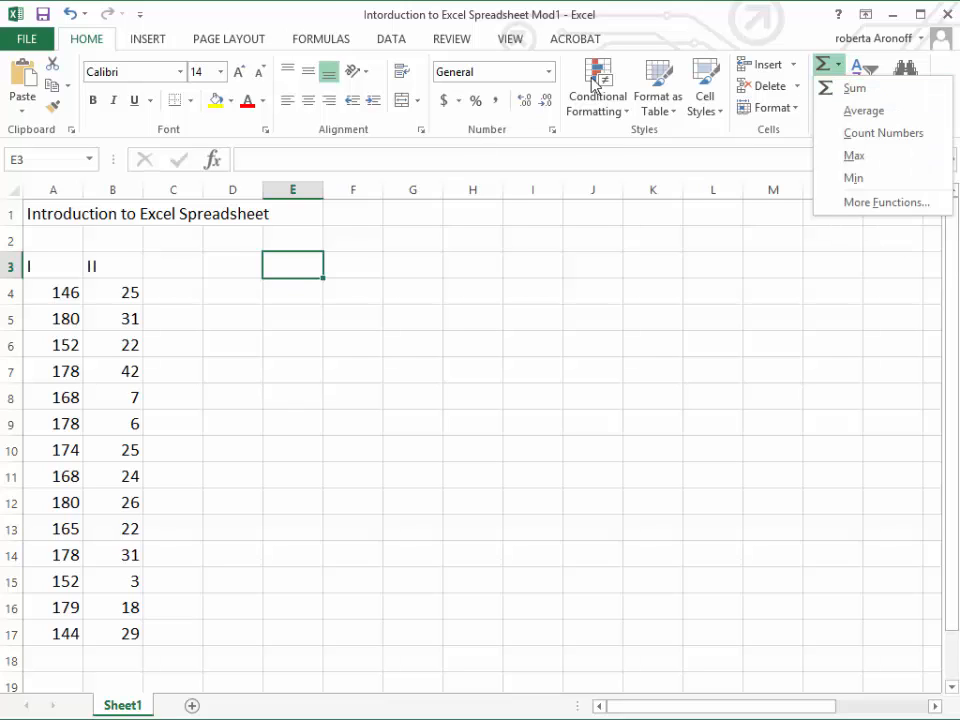
{"action": "left_click", "coordinate": [326, 42]}
{"action": "left_click", "coordinate": [326, 42]}
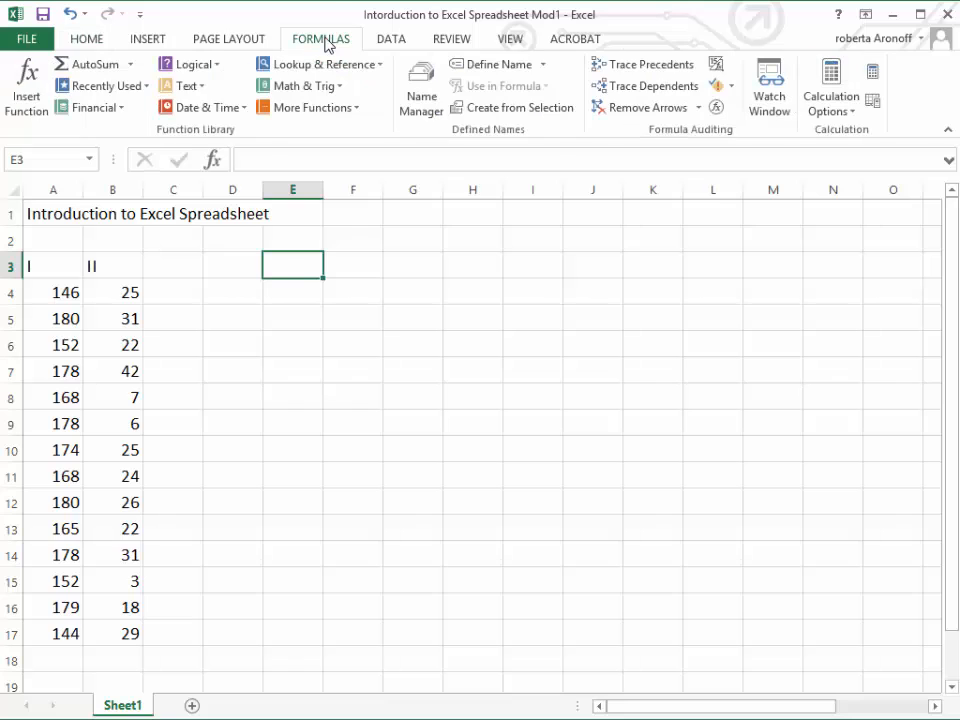
{"action": "left_click", "coordinate": [328, 111]}
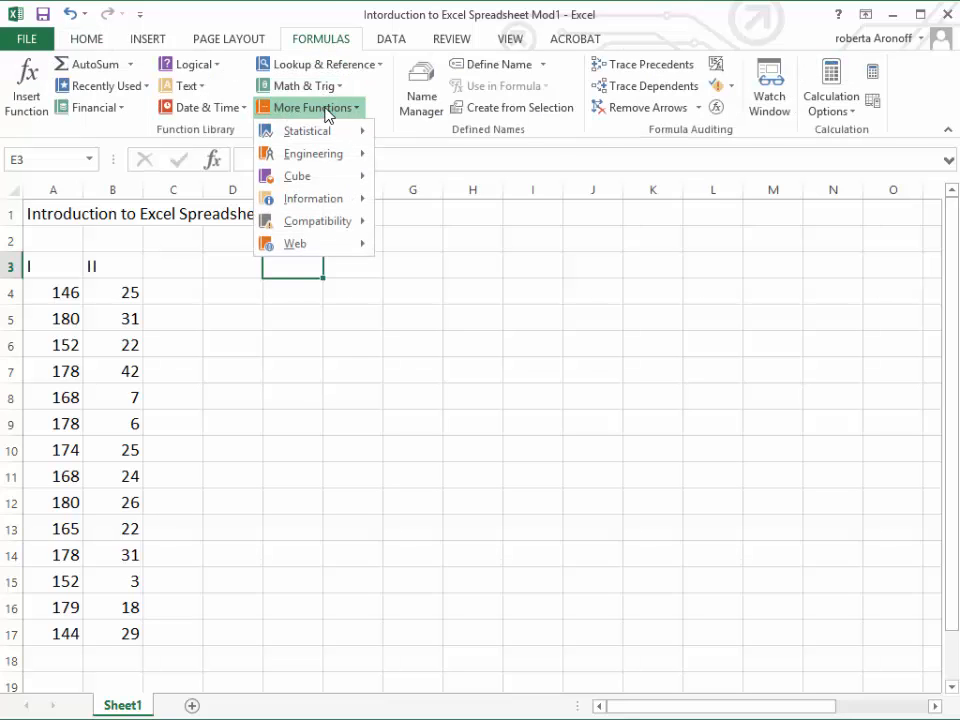
{"action": "mouse_move", "coordinate": [328, 134]}
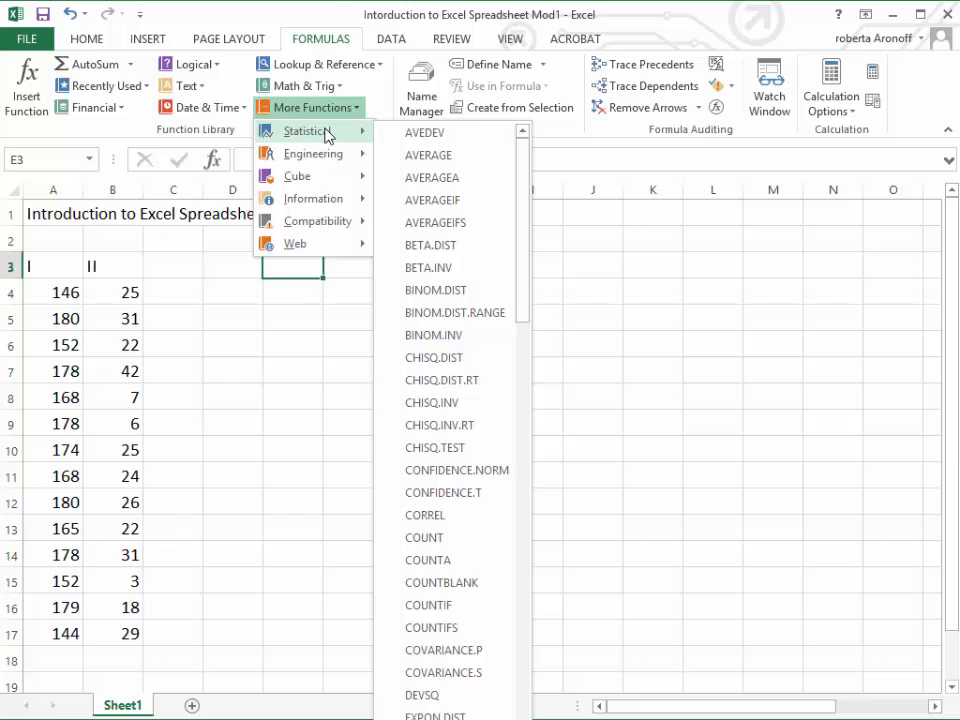
{"action": "left_click", "coordinate": [881, 264]}
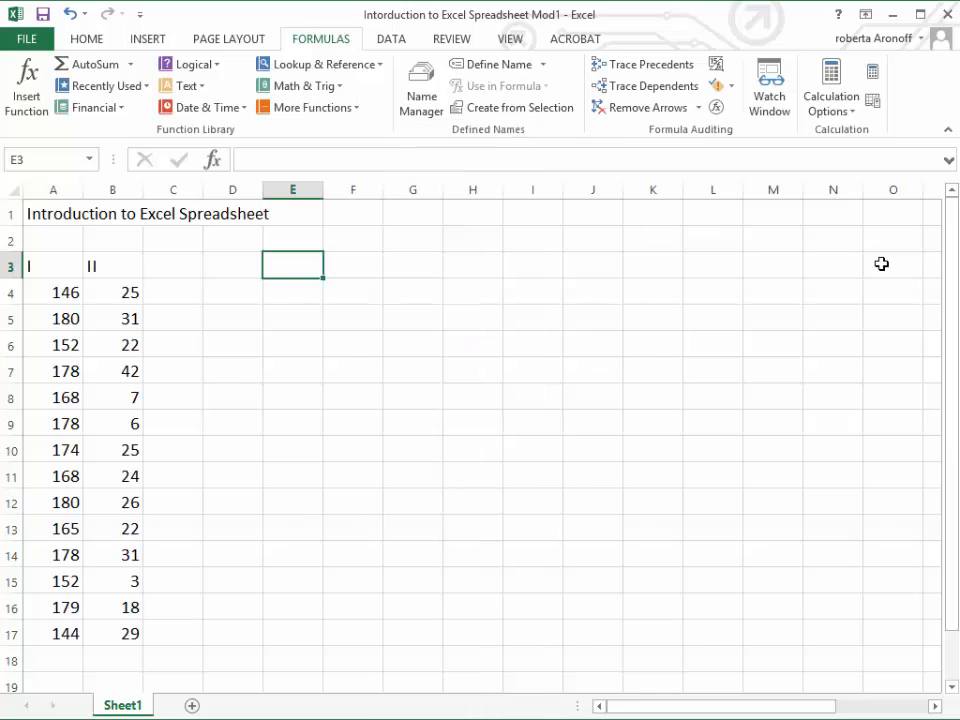
Step: Insert a new empty column before column A
{"action": "left_click", "coordinate": [144, 42]}
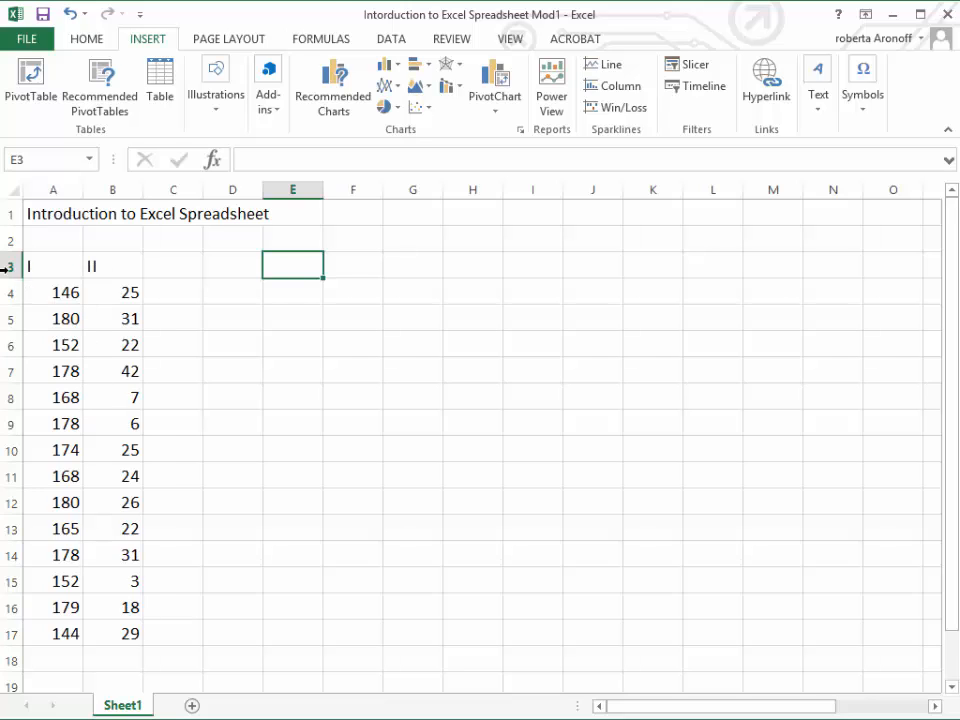
{"action": "left_click", "coordinate": [58, 189]}
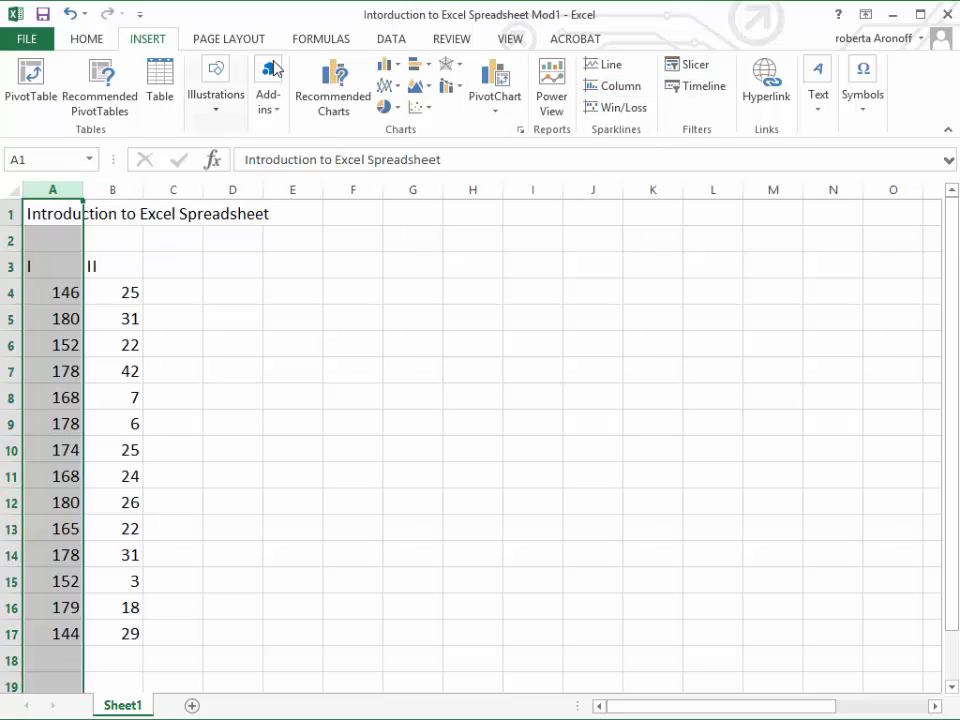
{"action": "left_click", "coordinate": [92, 38]}
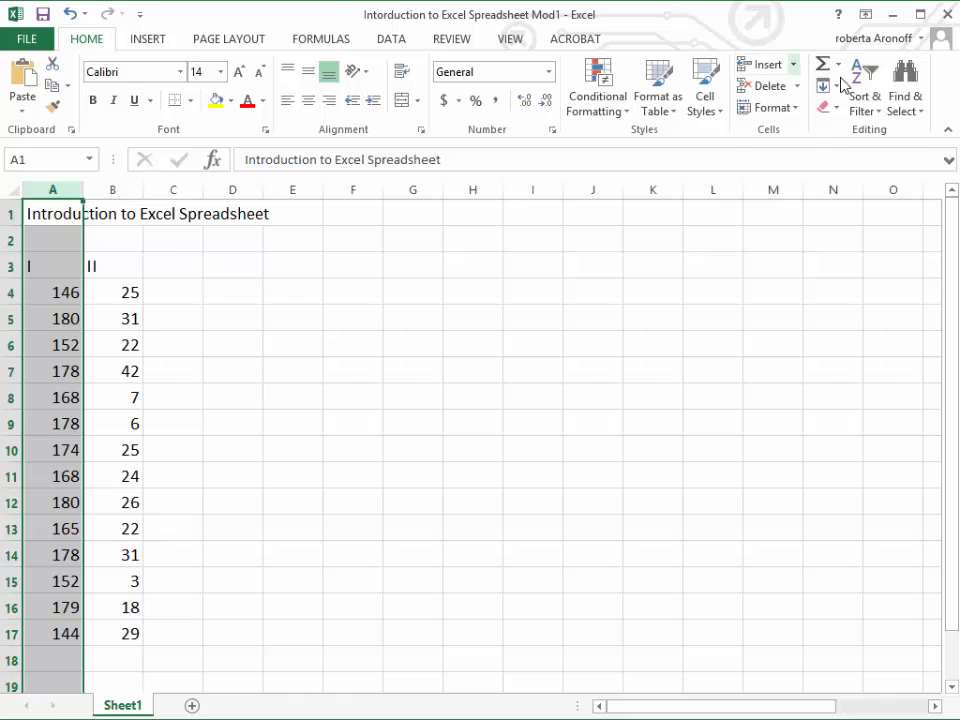
{"action": "left_click", "coordinate": [767, 66]}
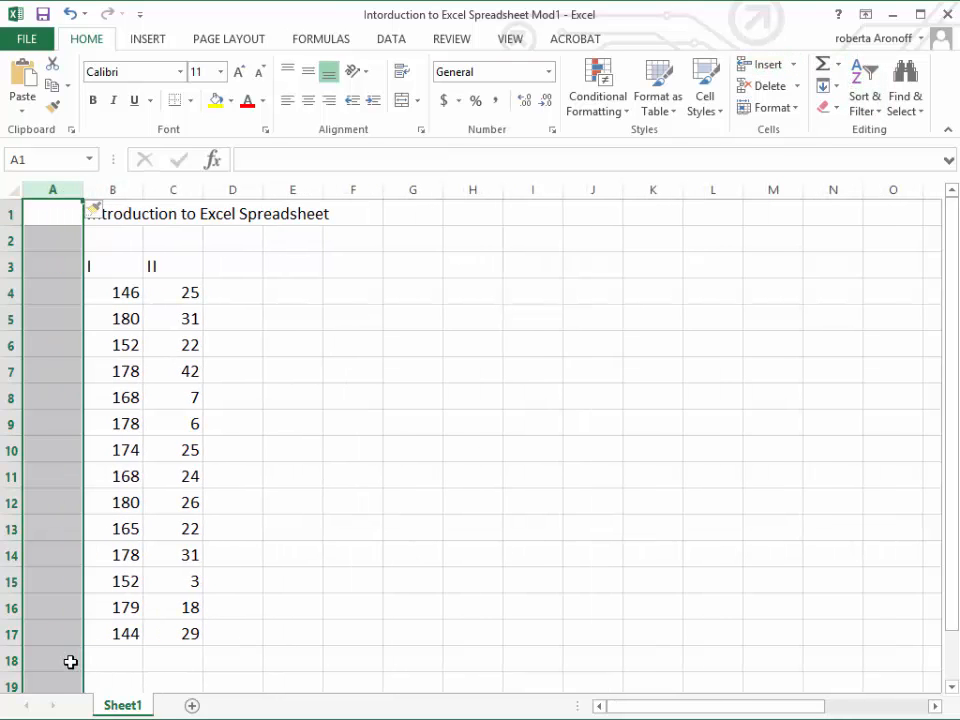
Step: Enter the row labels "Sum" in A18 and "Average" in A19
{"action": "left_click", "coordinate": [60, 665]}
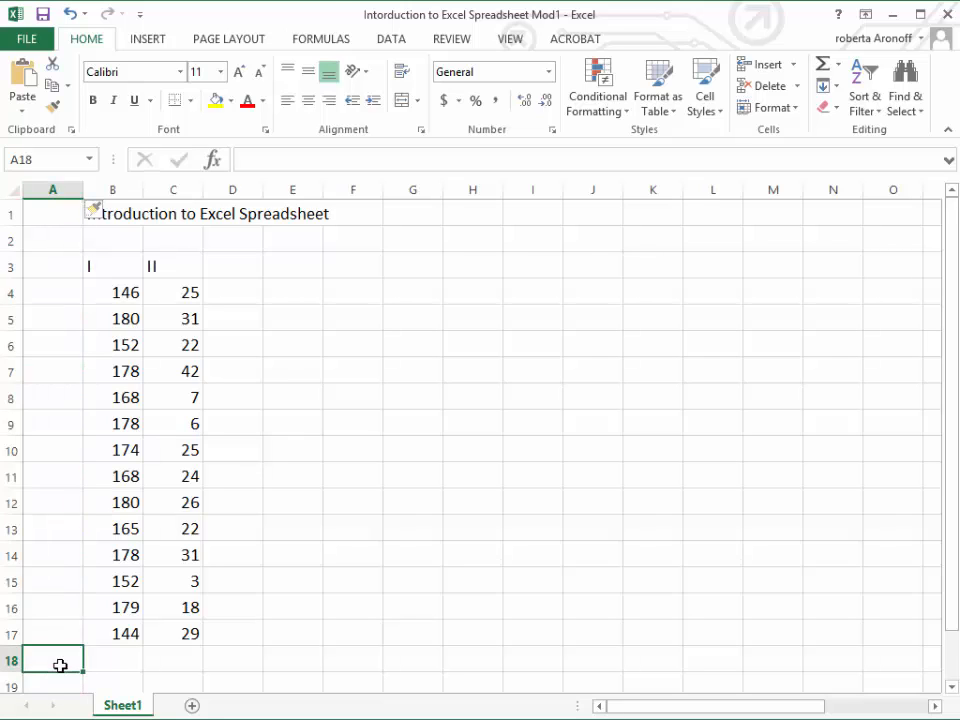
{"action": "type", "text": "Sum"}
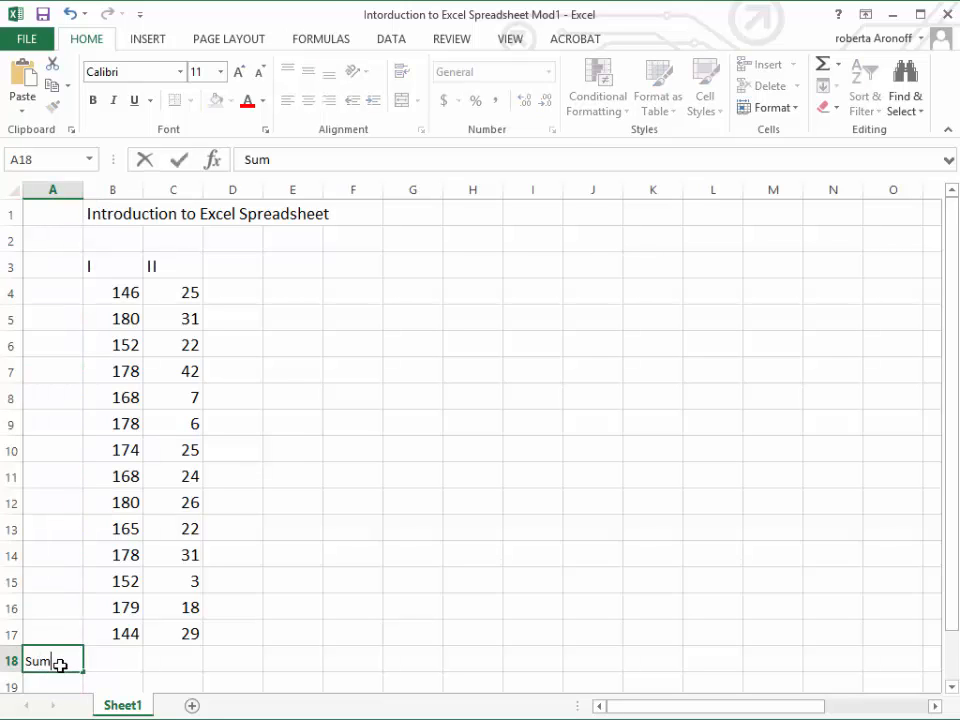
{"action": "key", "text": "Return"}
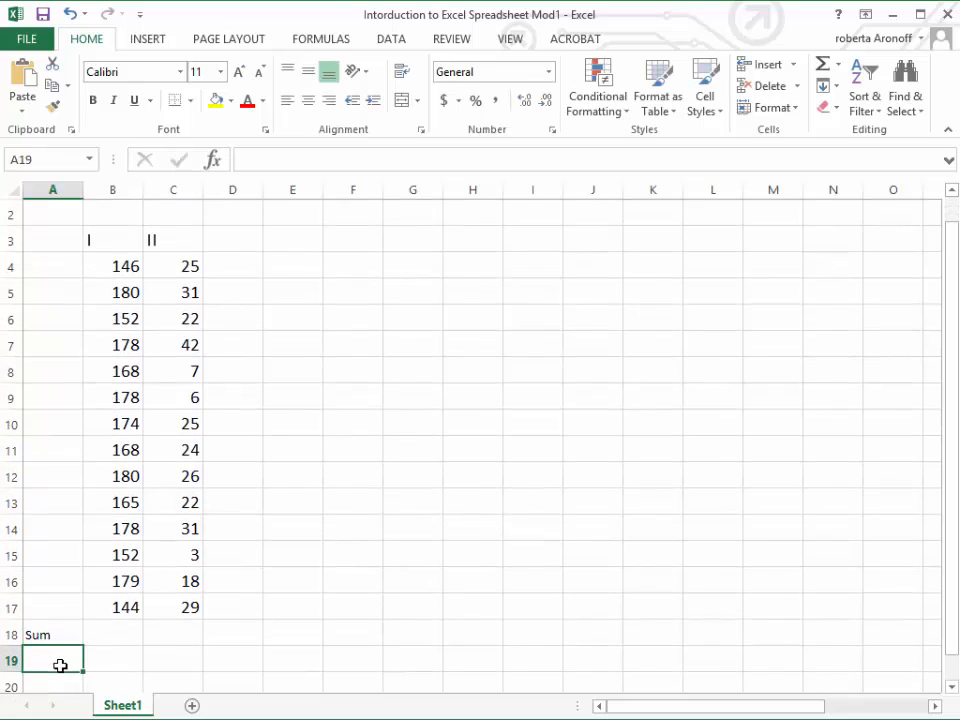
{"action": "type", "text": "Average"}
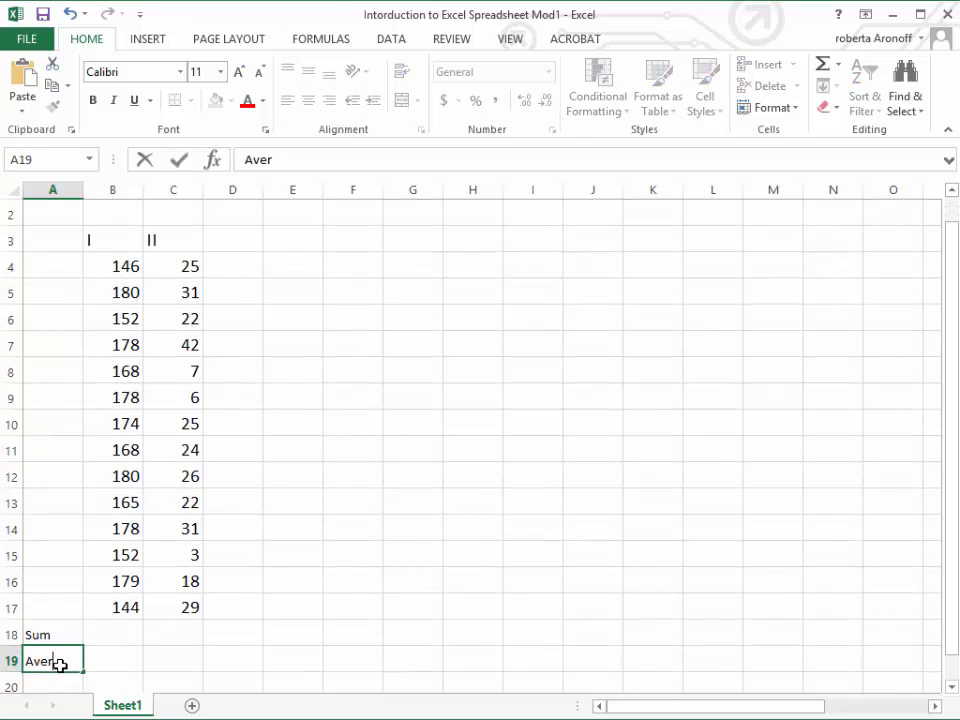
{"action": "left_click", "coordinate": [133, 658]}
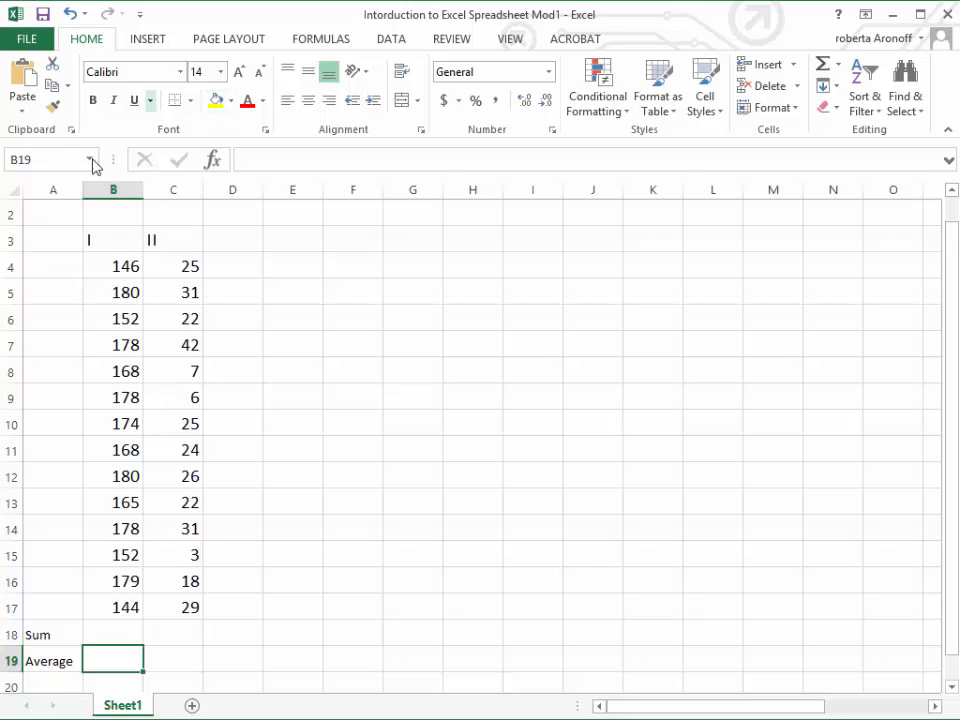
Step: Set the font size of the whole column A to 14
{"action": "left_click", "coordinate": [47, 191]}
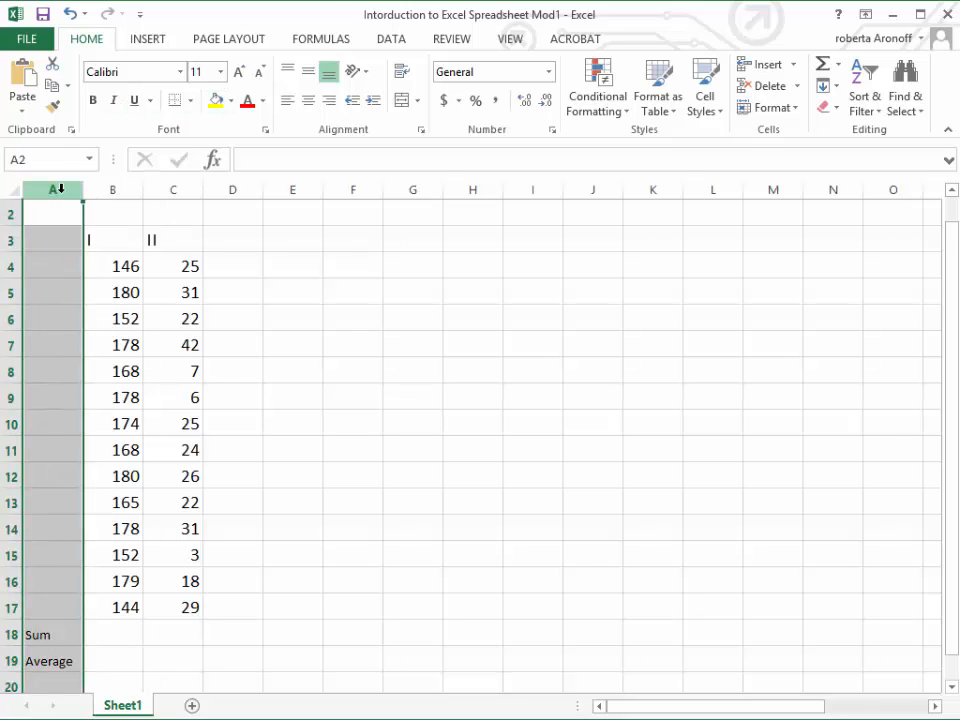
{"action": "left_click", "coordinate": [220, 72]}
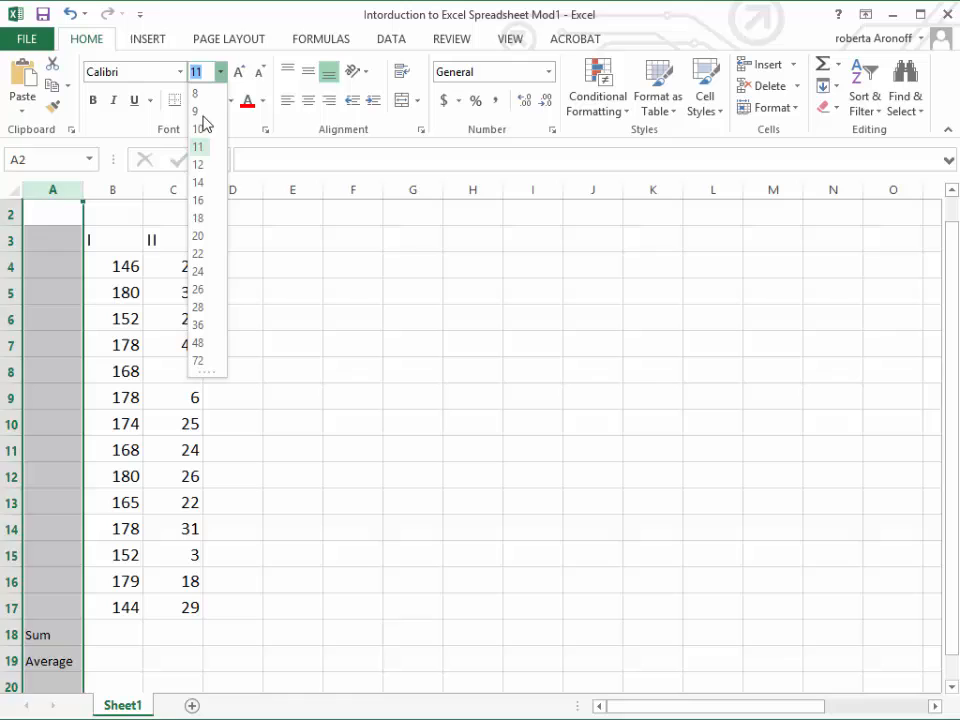
{"action": "left_click", "coordinate": [200, 183]}
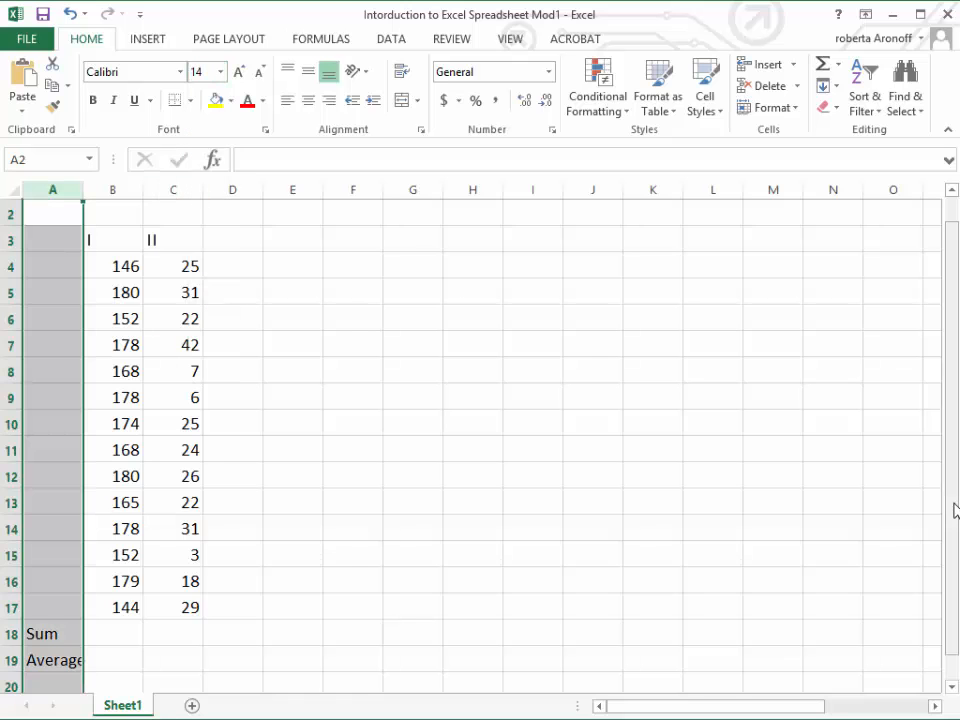
Step: Merge and center the title "Introduction to Excel Spreadsheet" across A1:F1 and make it bold
{"action": "left_click_drag", "start_coordinate": [954, 508], "coordinate": [949, 412]}
{"action": "left_click", "coordinate": [179, 258]}
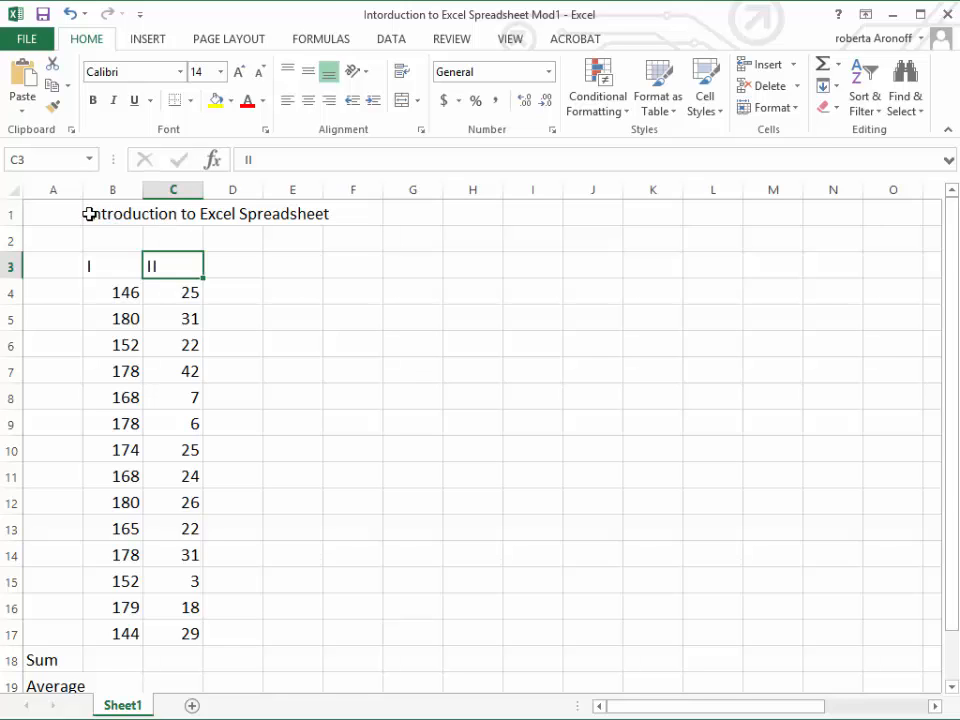
{"action": "left_click_drag", "start_coordinate": [47, 206], "coordinate": [381, 219]}
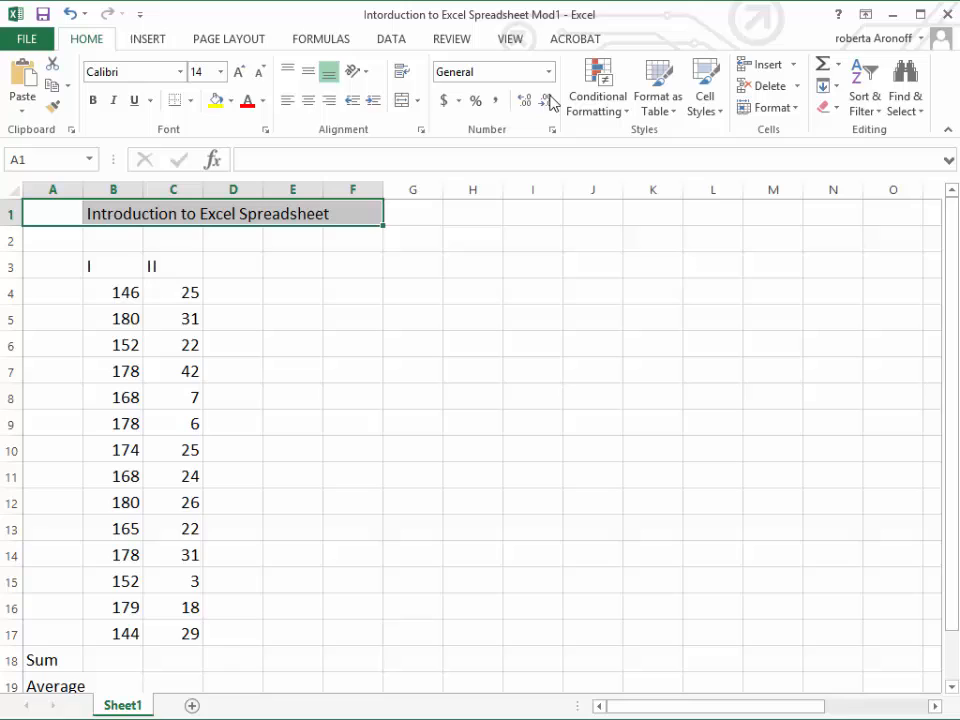
{"action": "left_click", "coordinate": [403, 102]}
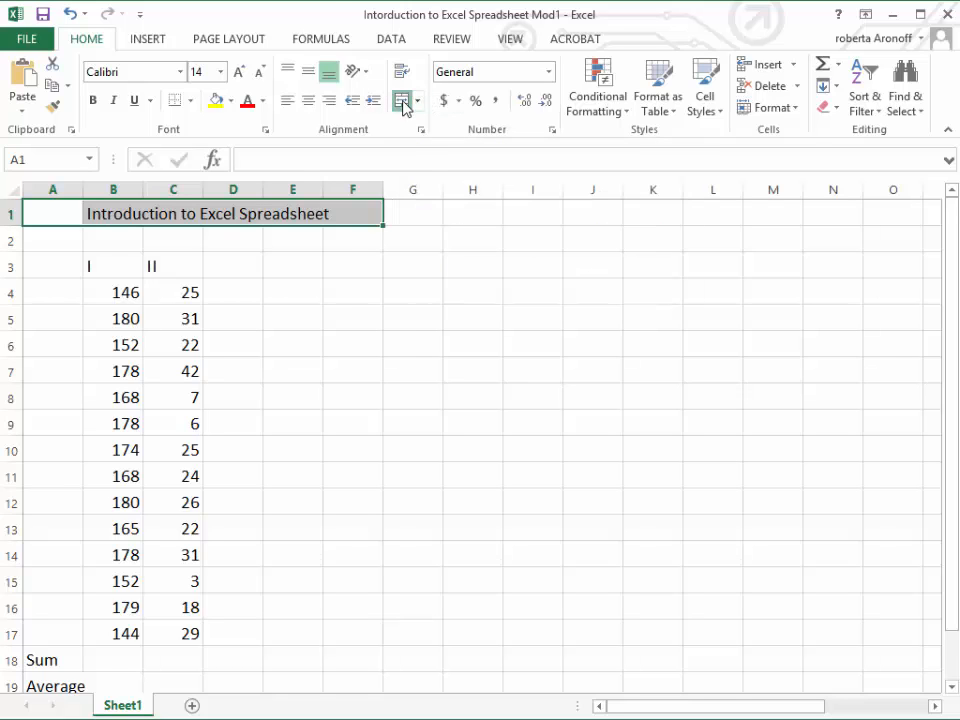
{"action": "left_click", "coordinate": [91, 104]}
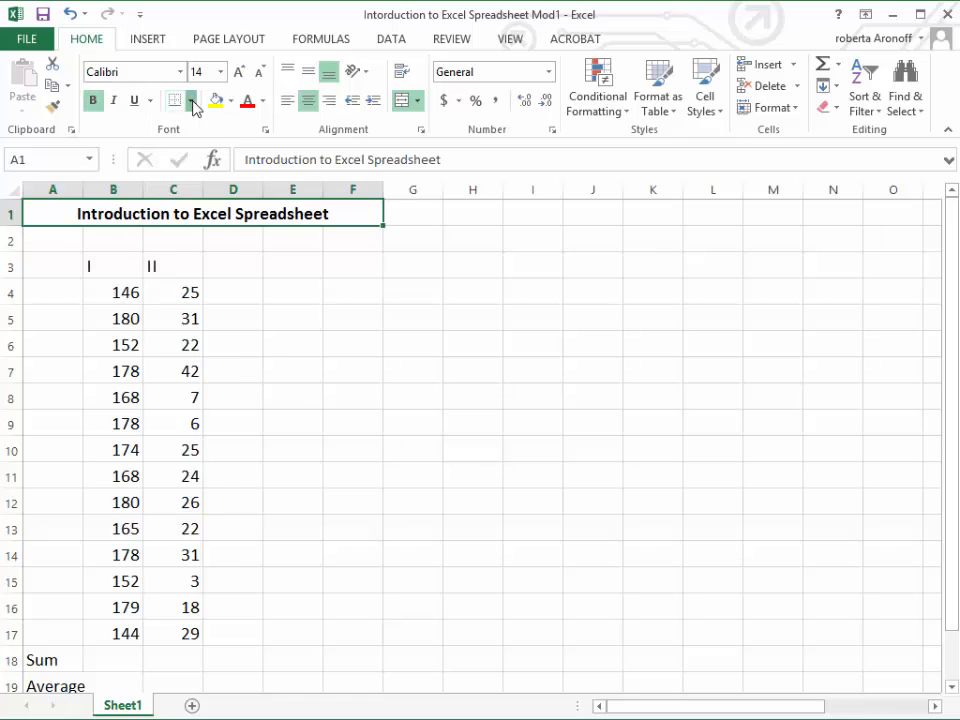
Step: Add a bottom border to the merged title cell and widen column A slightly
{"action": "left_click", "coordinate": [192, 101]}
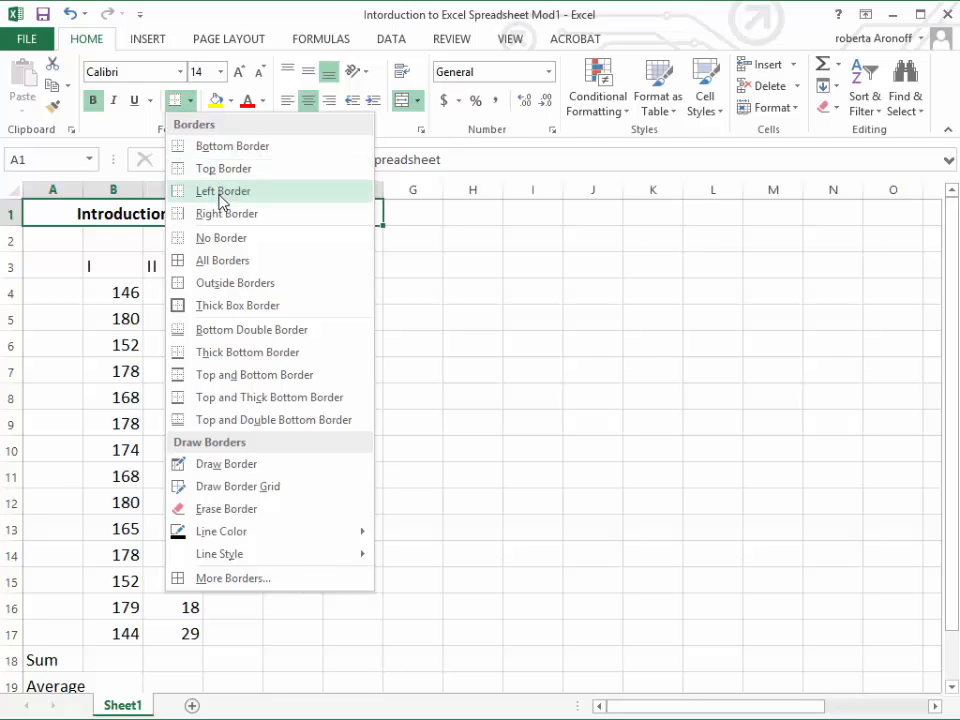
{"action": "left_click", "coordinate": [207, 150]}
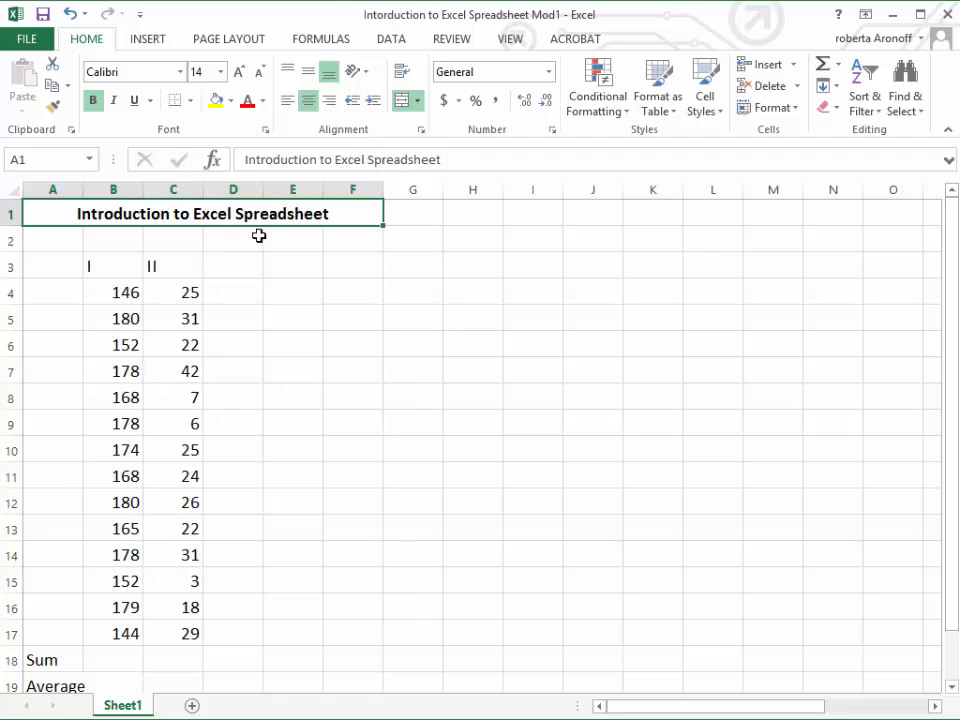
{"action": "left_click", "coordinate": [258, 235]}
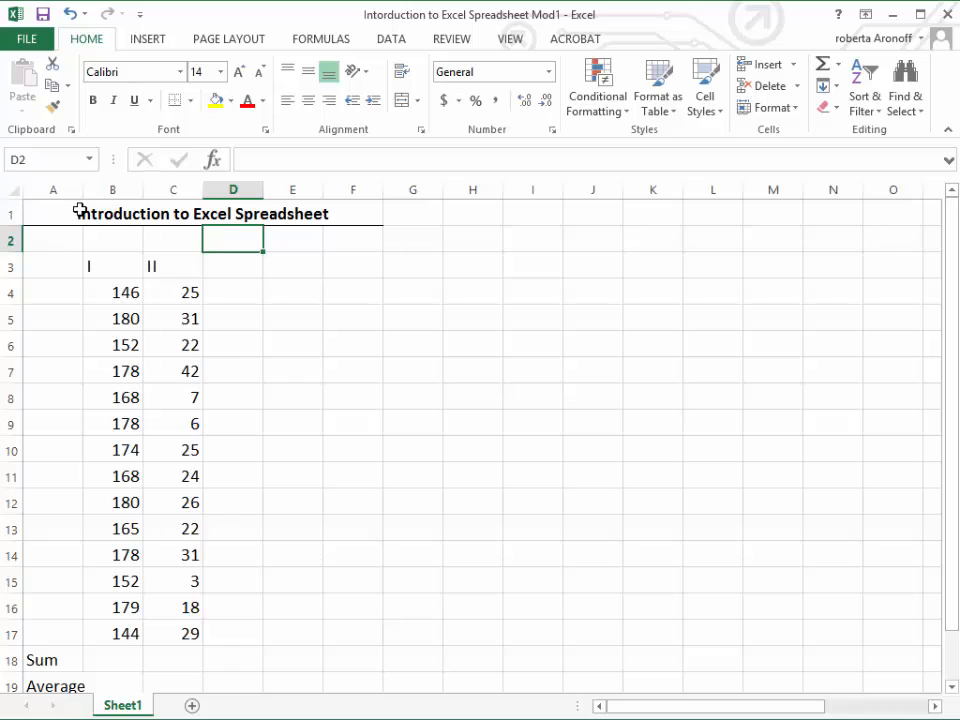
{"action": "left_click_drag", "start_coordinate": [84, 186], "coordinate": [100, 187]}
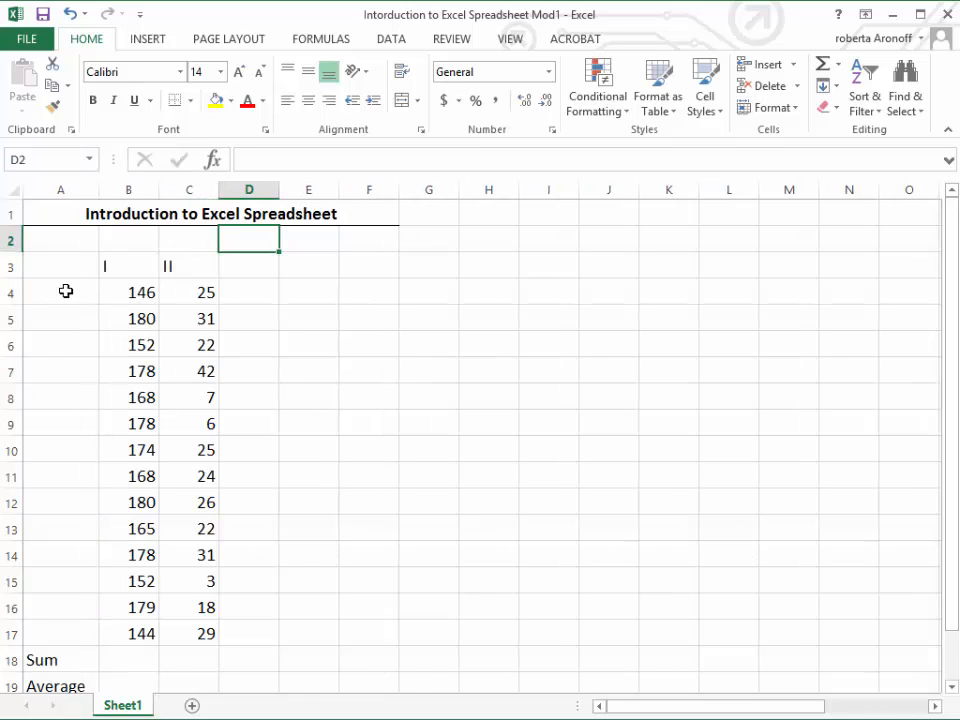
Step: Sort the data range B4:C17 from smallest to largest by its first column
{"action": "left_click", "coordinate": [141, 289]}
{"action": "left_click_drag", "start_coordinate": [141, 289], "coordinate": [218, 635]}
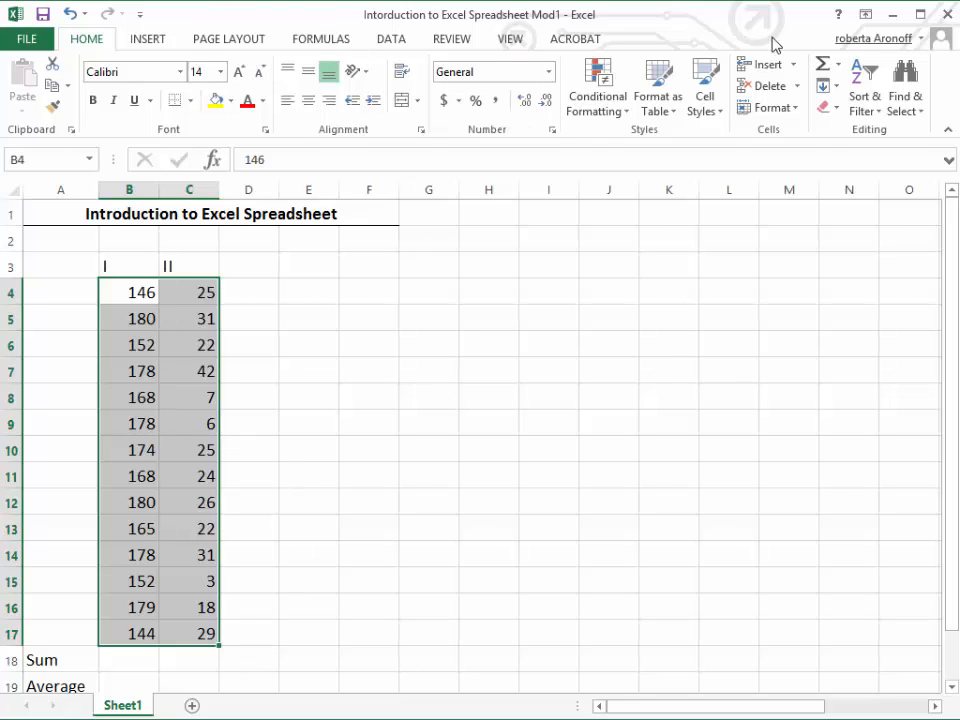
{"action": "left_click", "coordinate": [856, 73]}
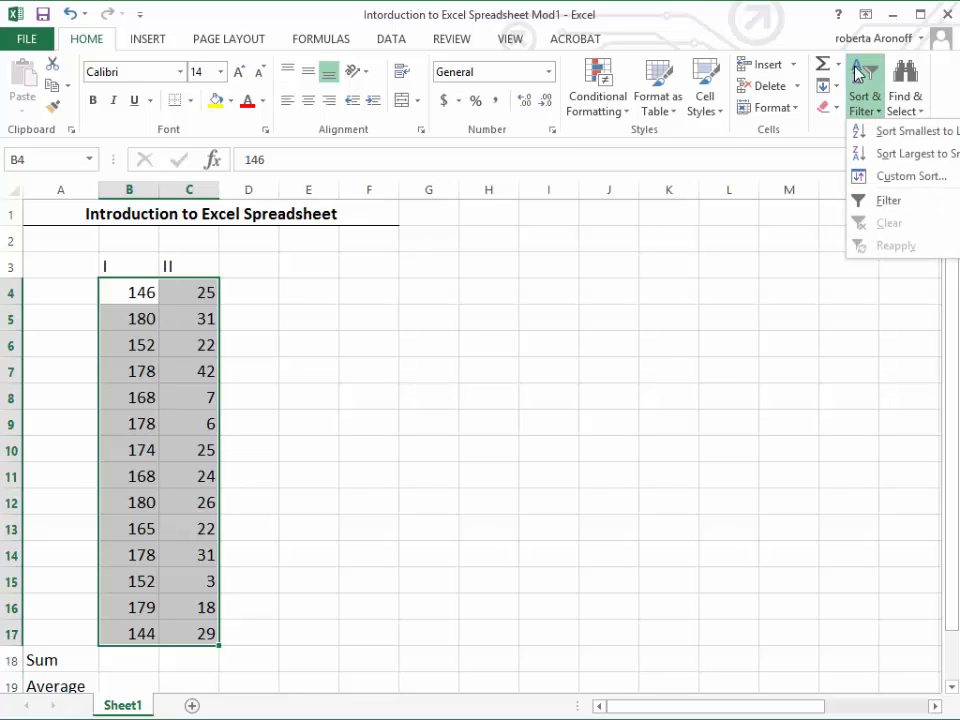
{"action": "left_click", "coordinate": [900, 137]}
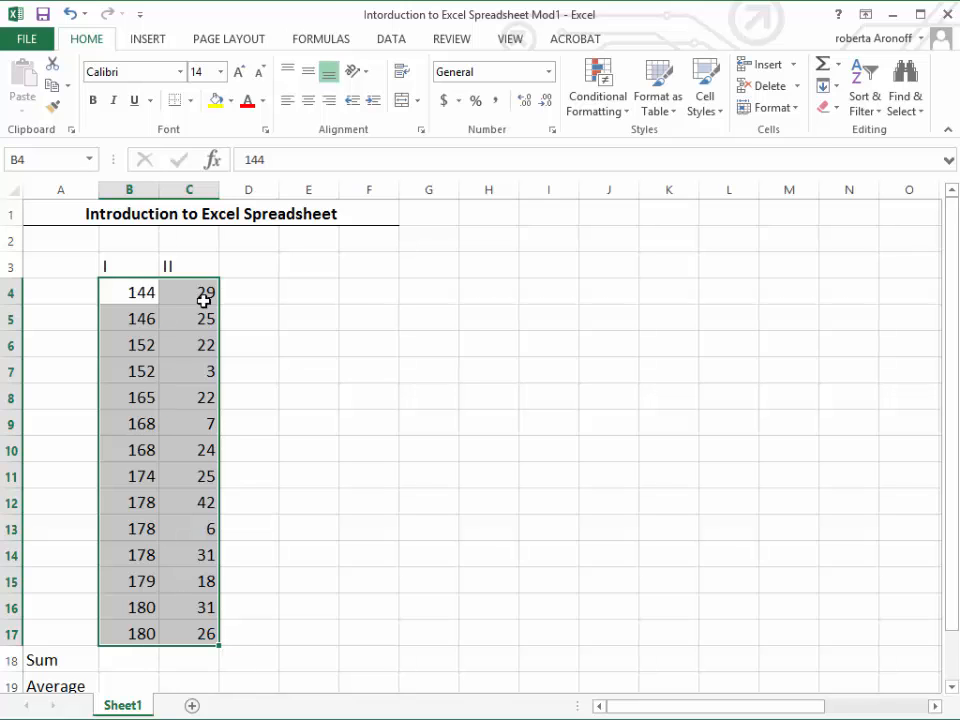
Step: Sort only the column II values in C4:C17 from smallest to largest, continuing with the current selection instead of expanding it
{"action": "left_click_drag", "start_coordinate": [204, 292], "coordinate": [206, 636]}
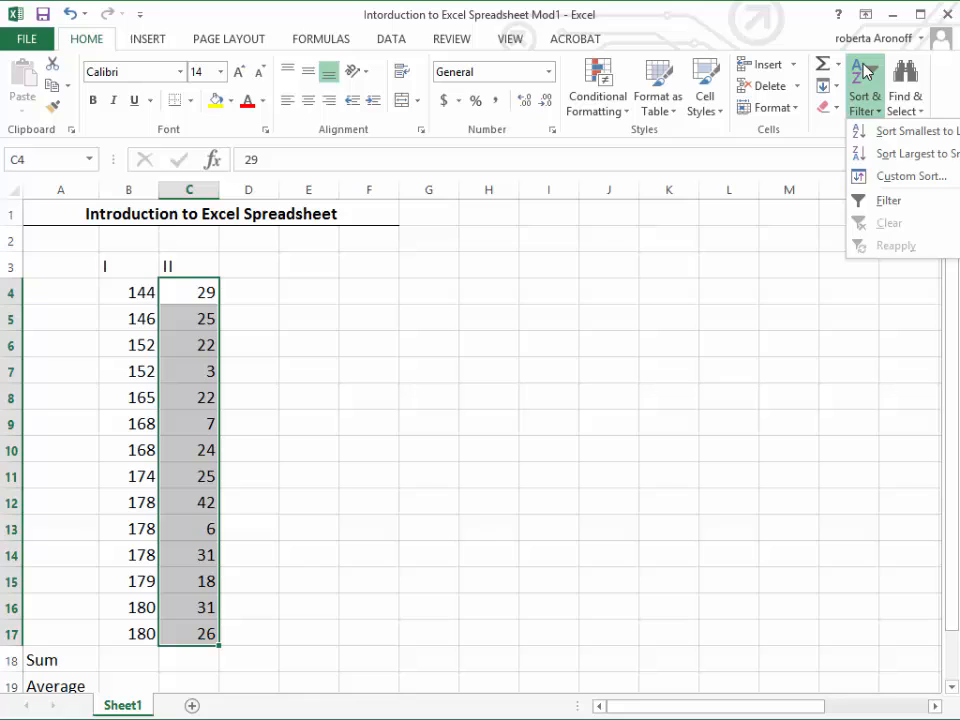
{"action": "left_click", "coordinate": [907, 131]}
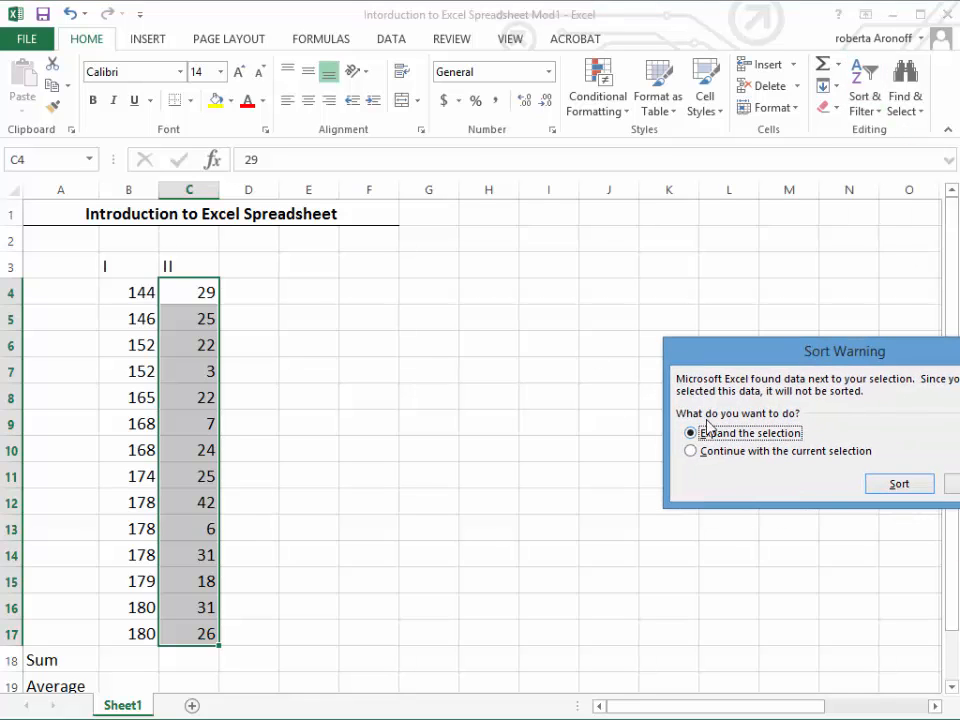
{"action": "left_click", "coordinate": [695, 452]}
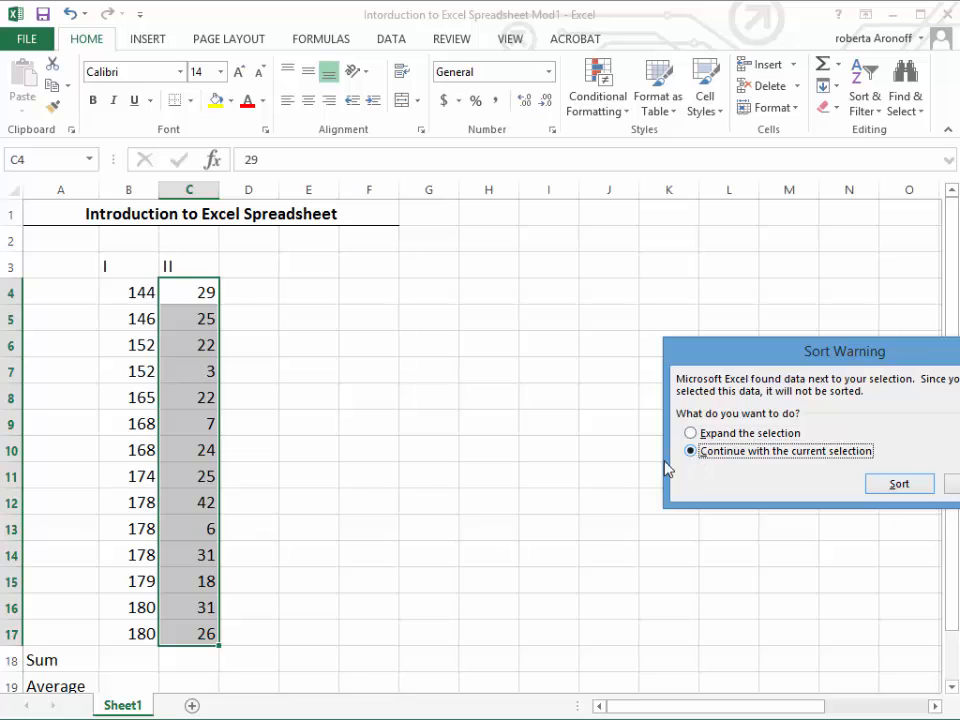
{"action": "left_click", "coordinate": [886, 485]}
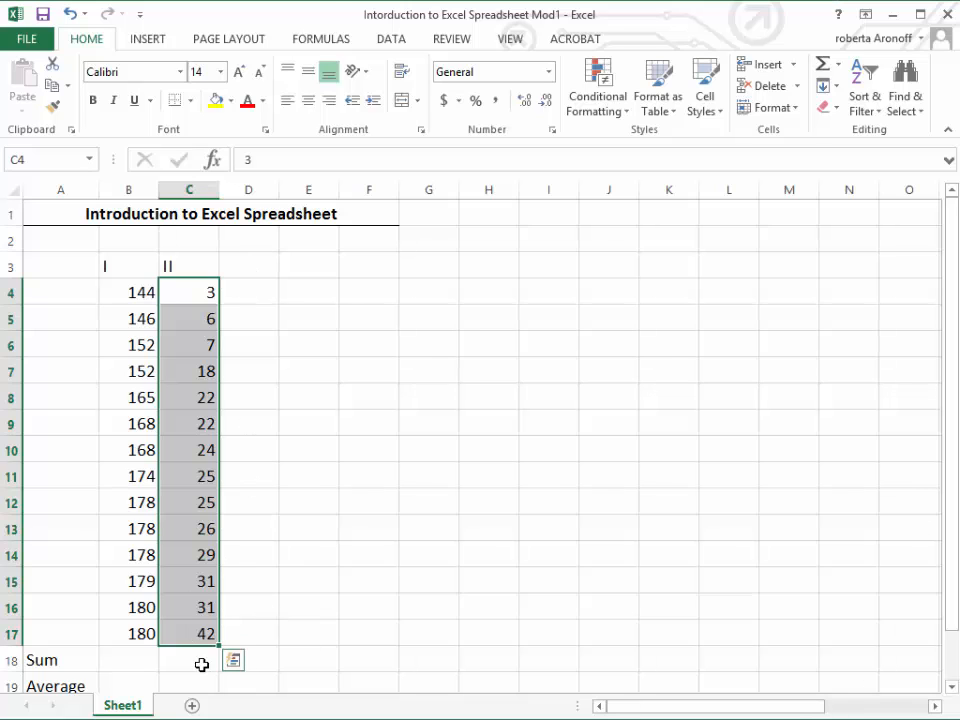
Step: Sum the column I values in cell B18 with AutoSum, using the range B4:B17
{"action": "left_click", "coordinate": [137, 659]}
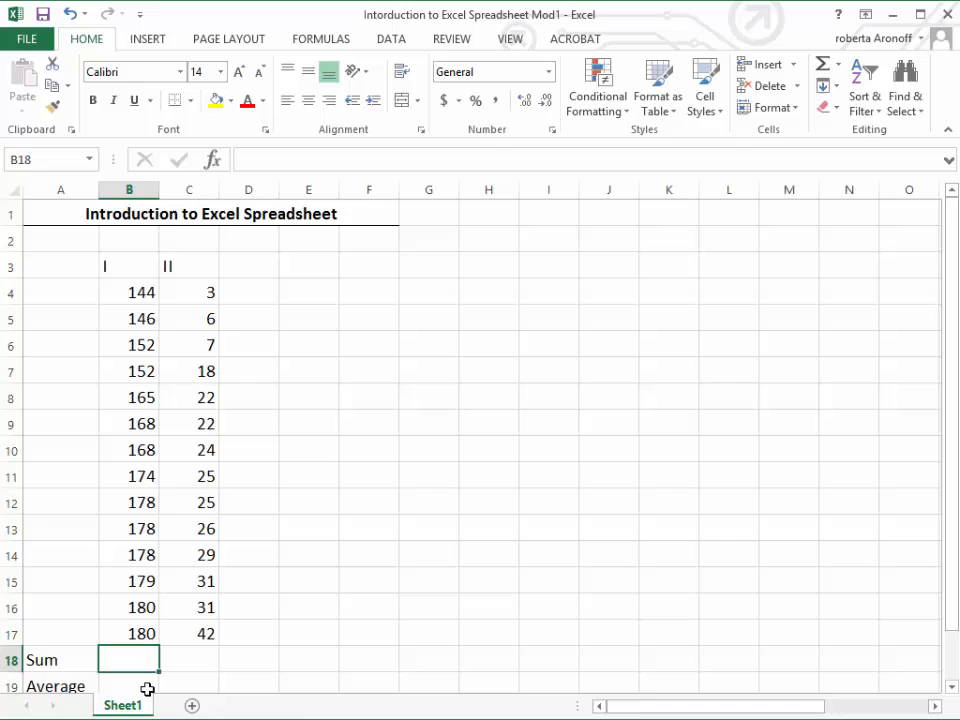
{"action": "left_click", "coordinate": [823, 68]}
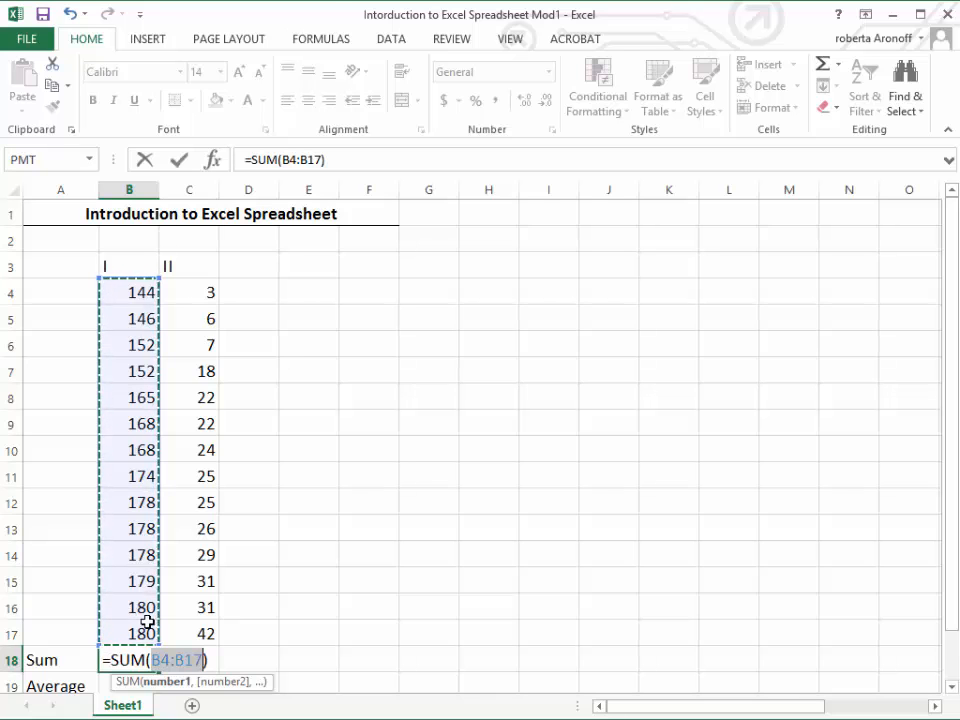
{"action": "key", "text": "Return"}
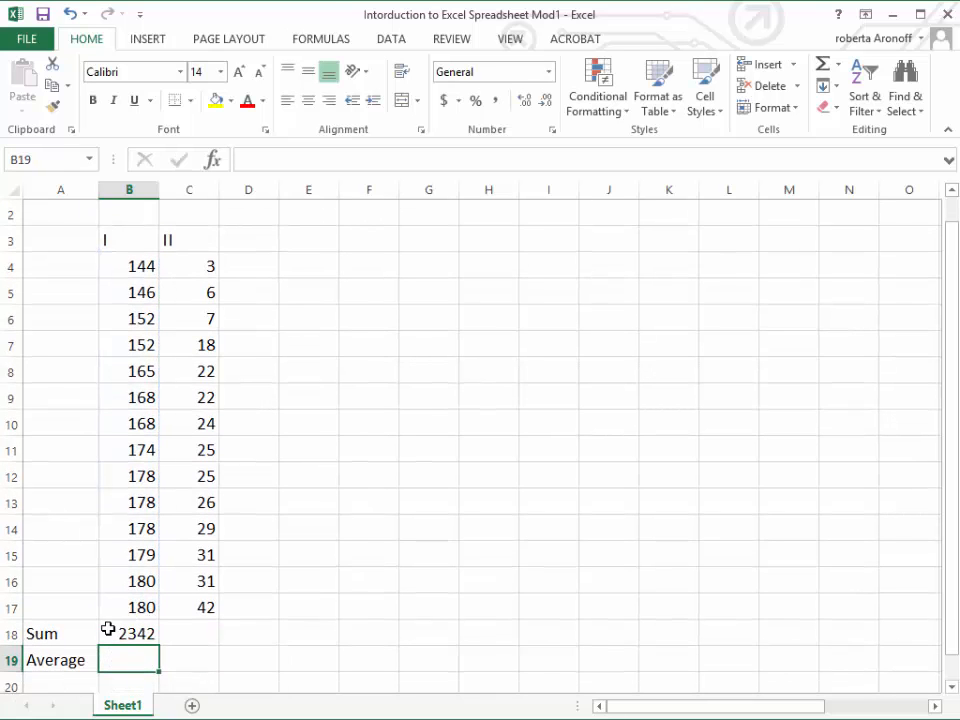
{"action": "left_click", "coordinate": [114, 630]}
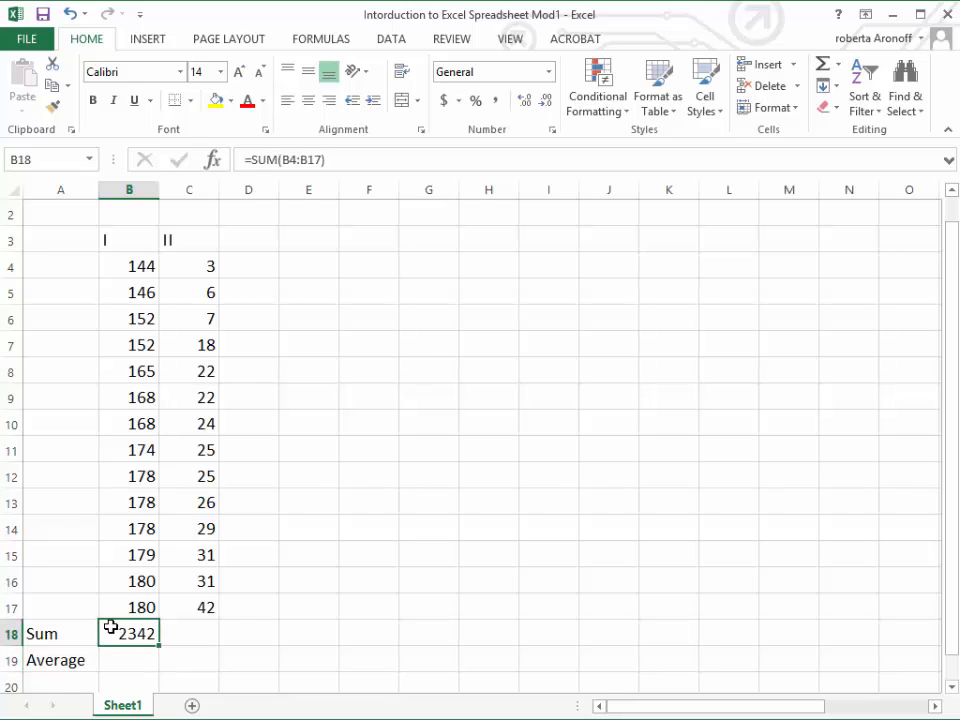
Step: Insert the statistical function AVERAGE in cell B19 with B4:B17 as its range, leaving out the Sum row
{"action": "left_click", "coordinate": [112, 659]}
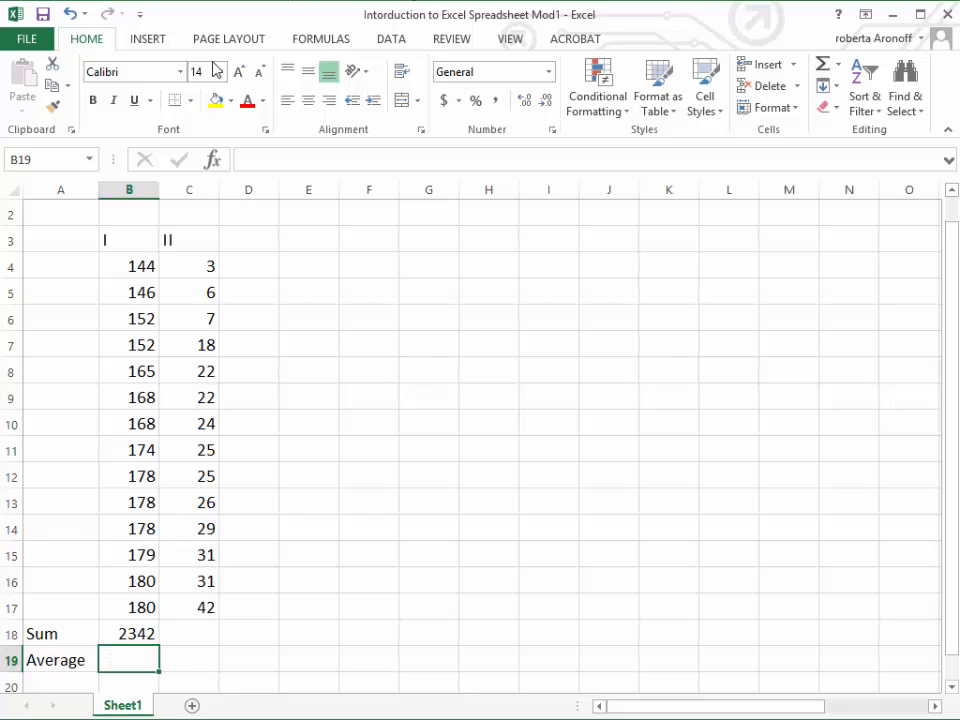
{"action": "left_click", "coordinate": [305, 40]}
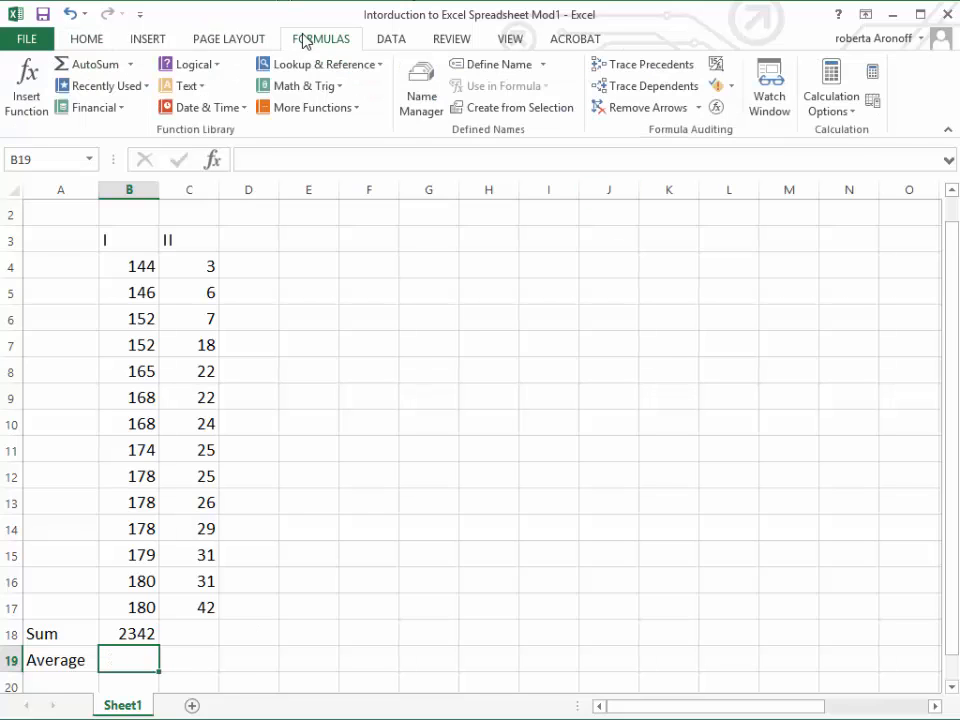
{"action": "left_click", "coordinate": [328, 108]}
{"action": "mouse_move", "coordinate": [330, 133]}
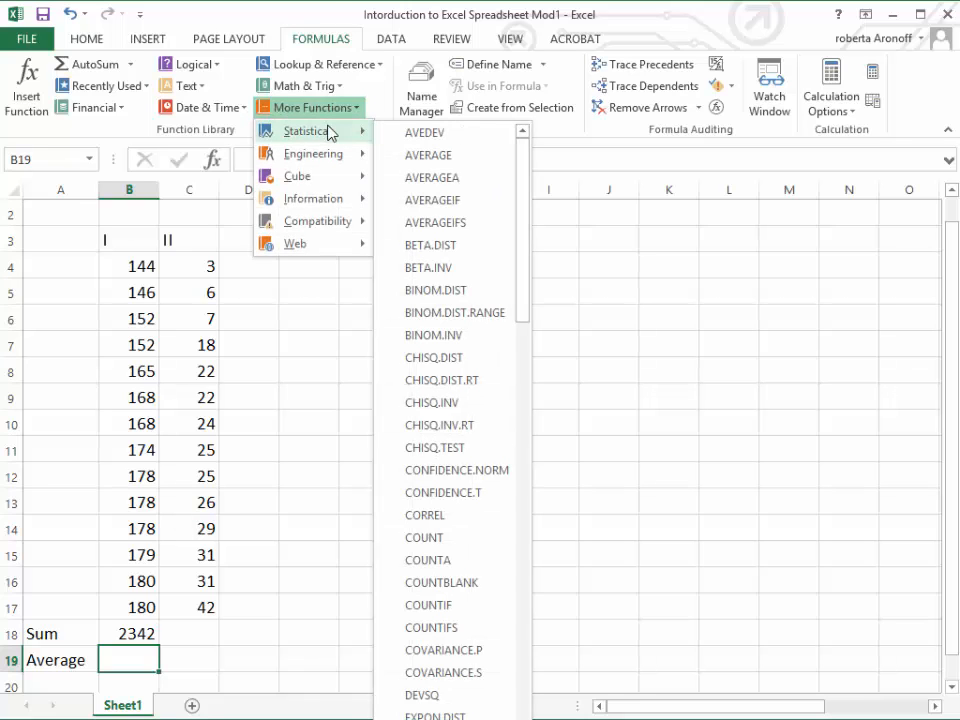
{"action": "left_click", "coordinate": [430, 158]}
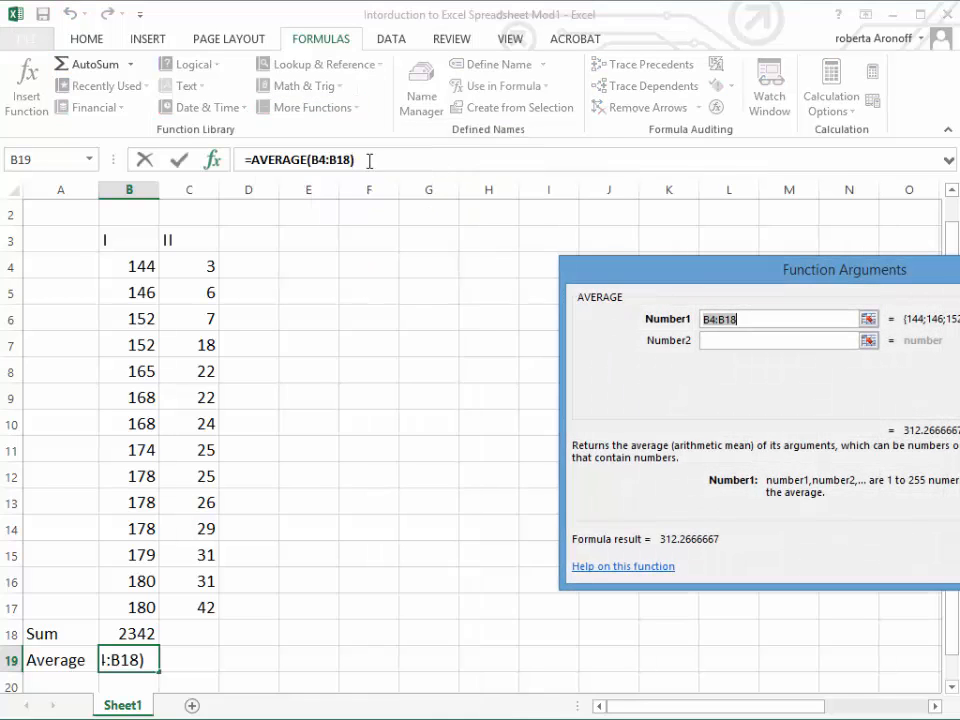
{"action": "left_click_drag", "start_coordinate": [776, 281], "coordinate": [549, 249]}
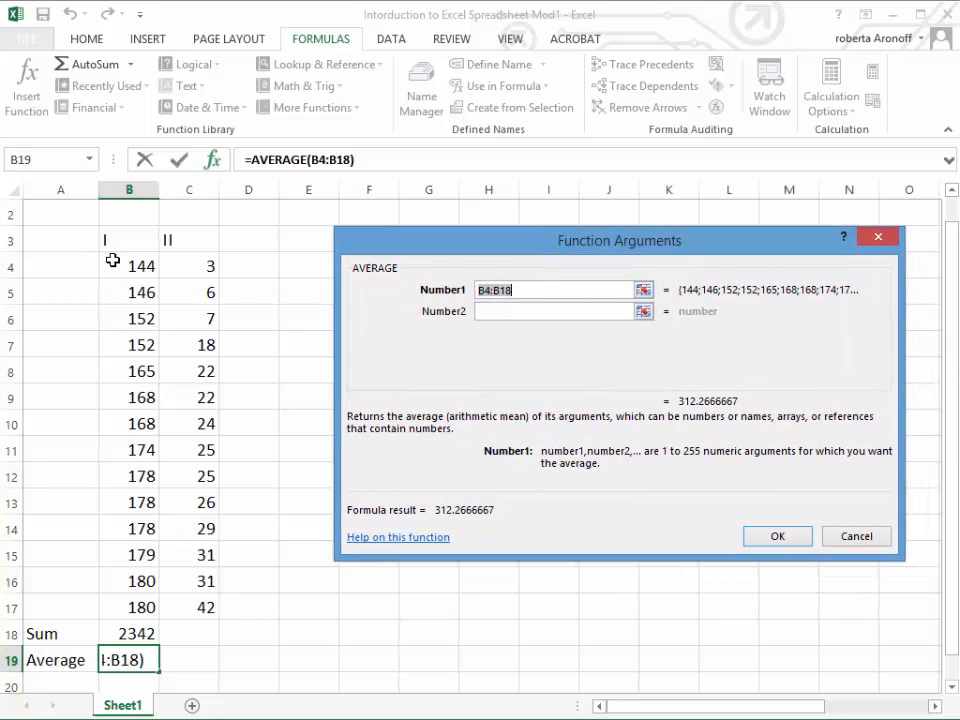
{"action": "left_click_drag", "start_coordinate": [112, 260], "coordinate": [127, 607]}
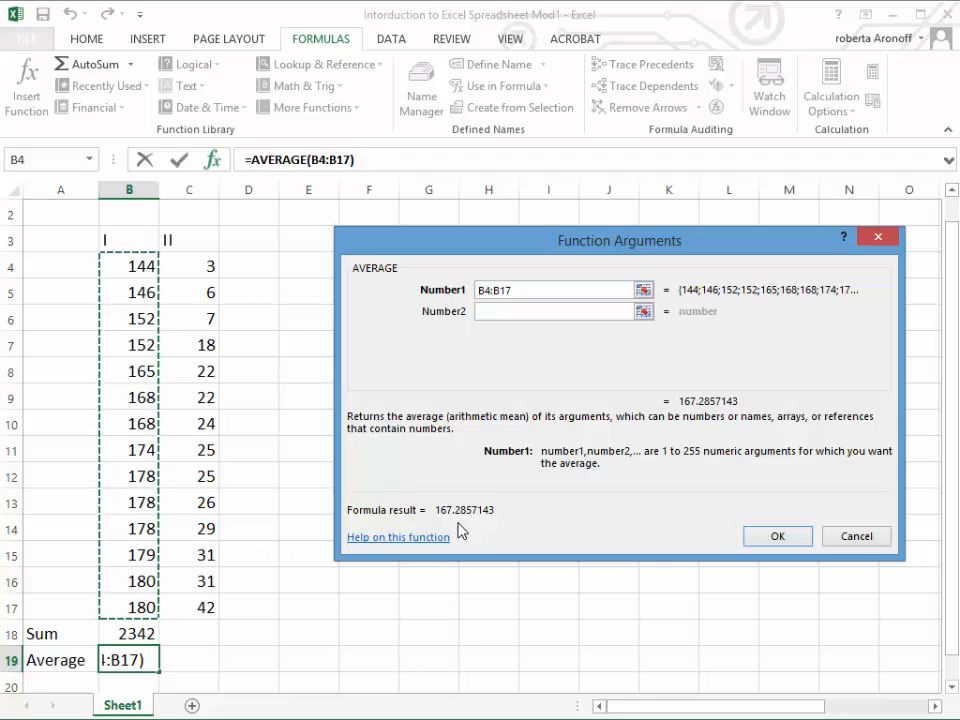
{"action": "left_click", "coordinate": [775, 540]}
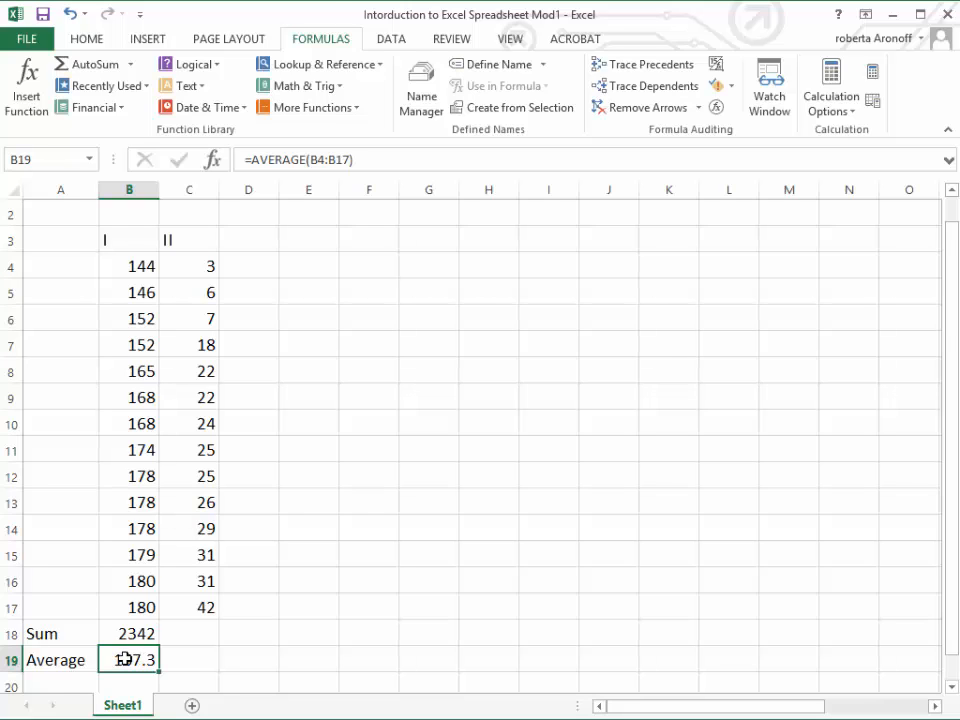
Step: Format the average in cell B19 to show two decimal places
{"action": "left_click", "coordinate": [78, 37]}
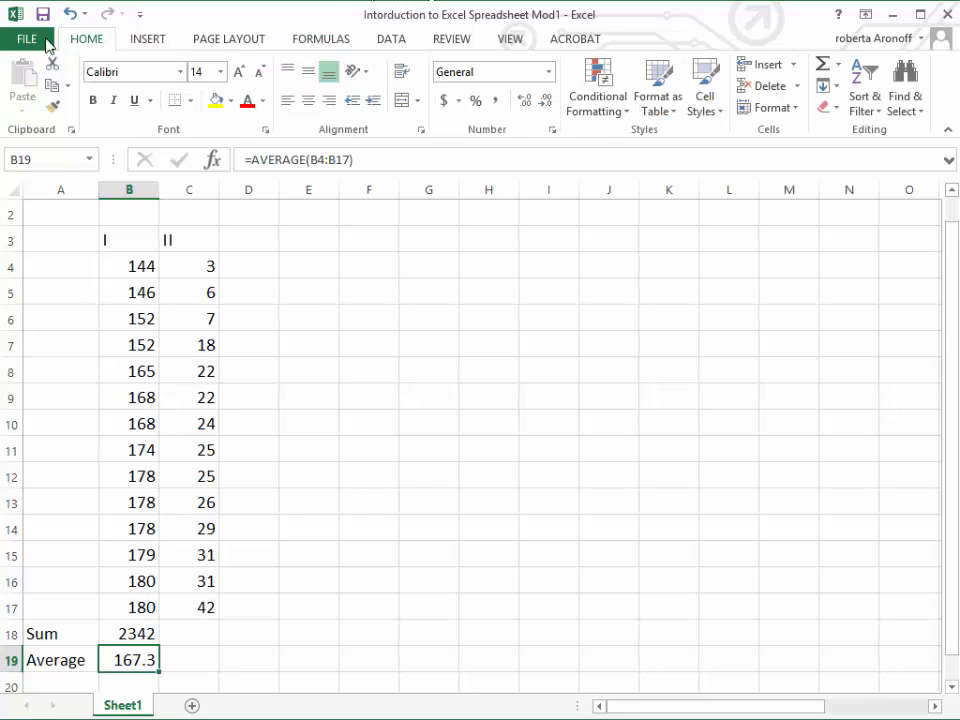
{"action": "left_click", "coordinate": [524, 102]}
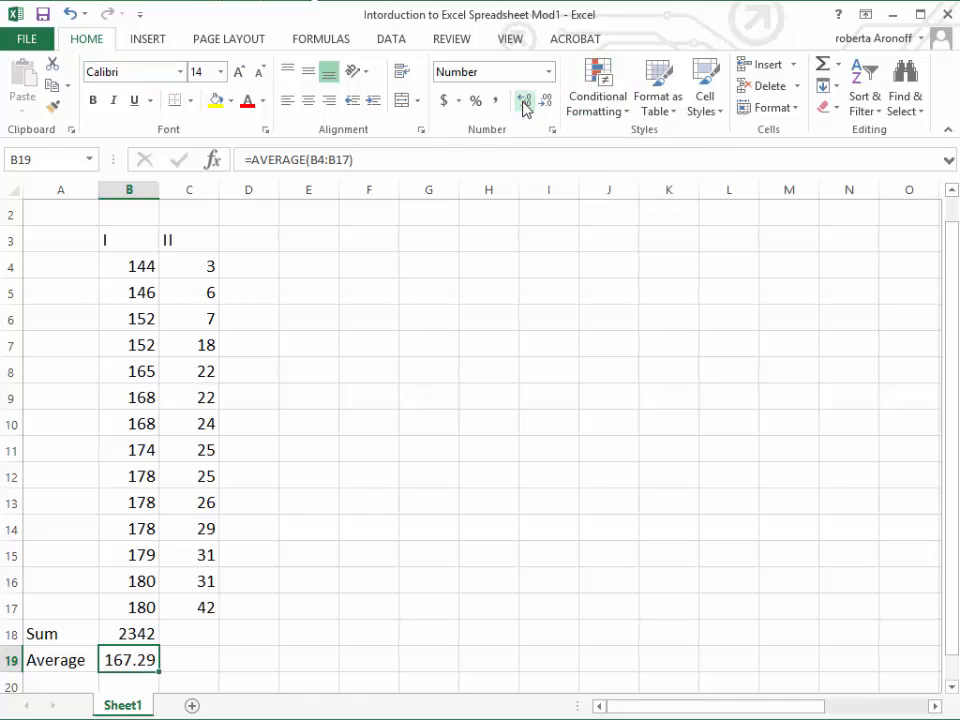
{"action": "left_click", "coordinate": [524, 102]}
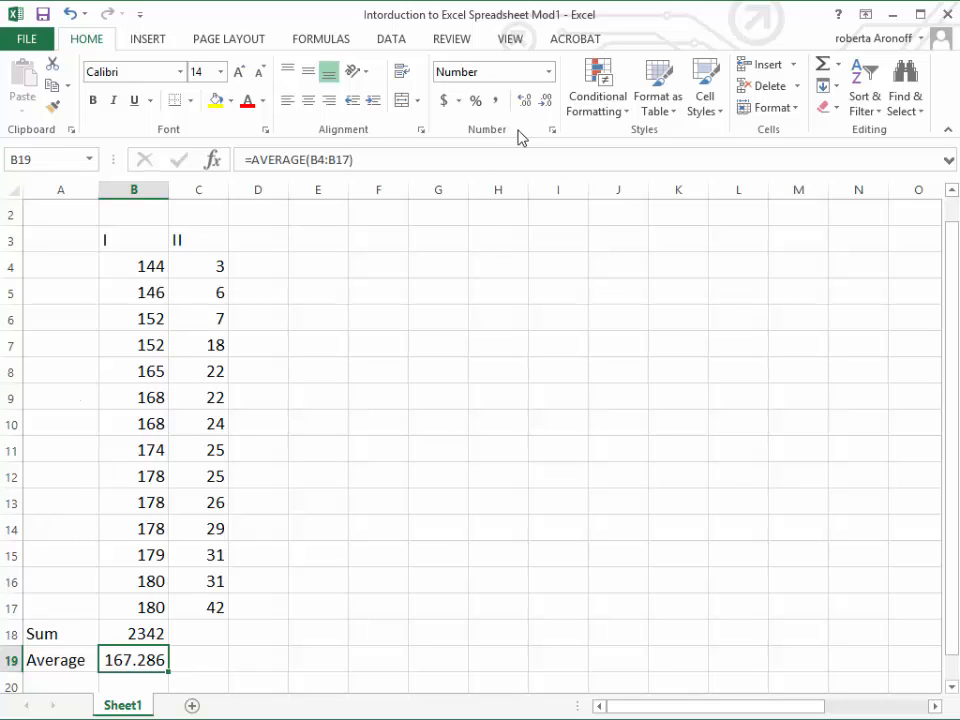
{"action": "left_click", "coordinate": [546, 101]}
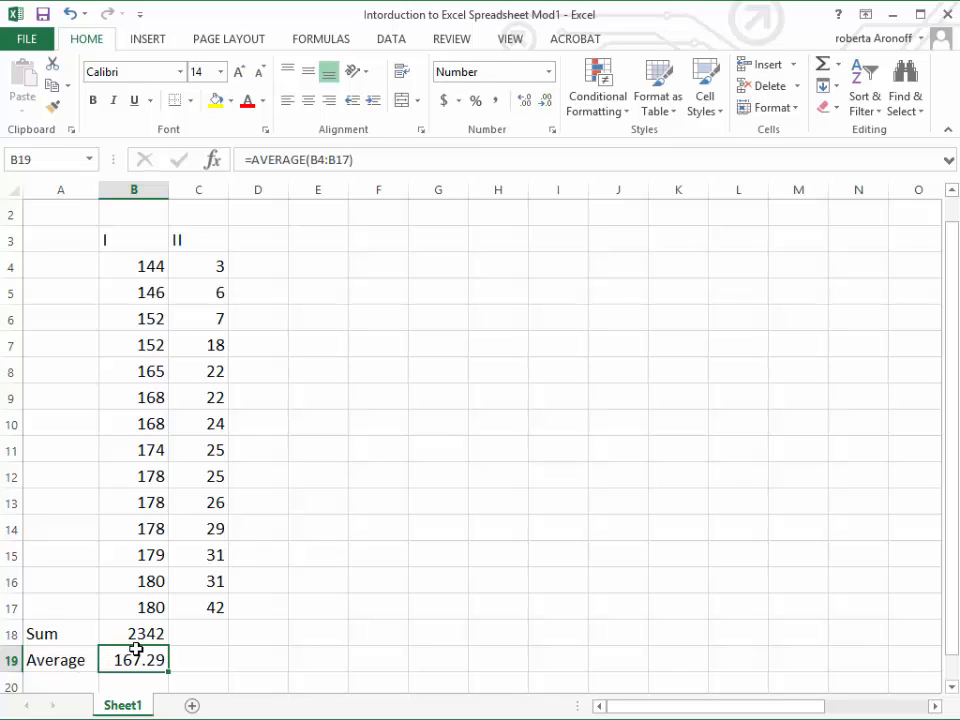
Step: Fill the Sum and Average formulas from B18:B19 across into column C and make A18:C19 bold
{"action": "left_click_drag", "start_coordinate": [133, 630], "coordinate": [134, 660]}
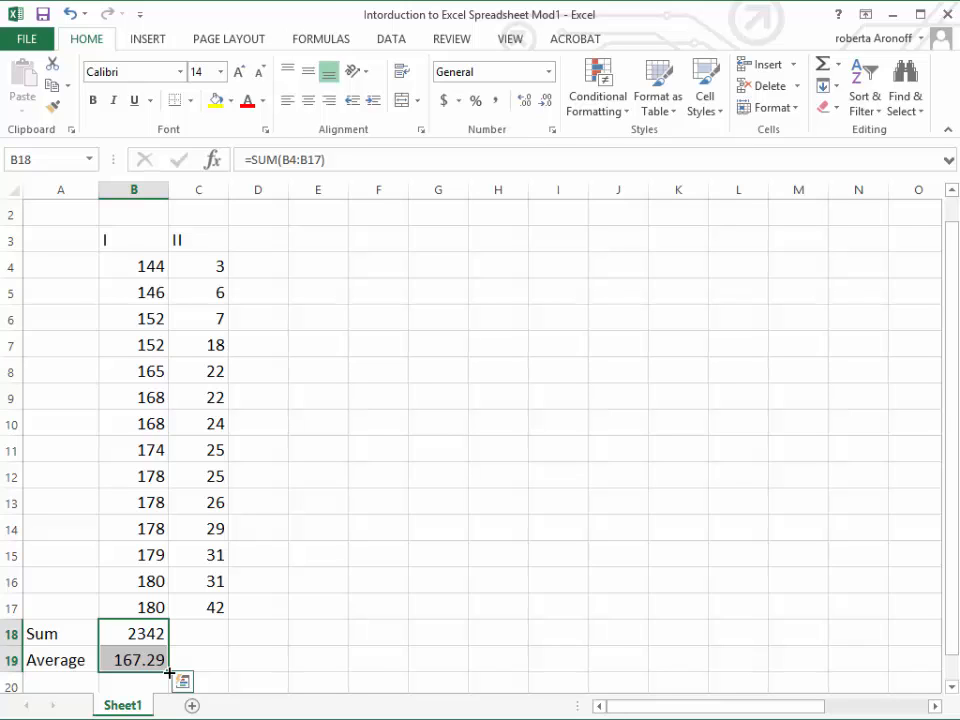
{"action": "left_click_drag", "start_coordinate": [184, 671], "coordinate": [214, 665]}
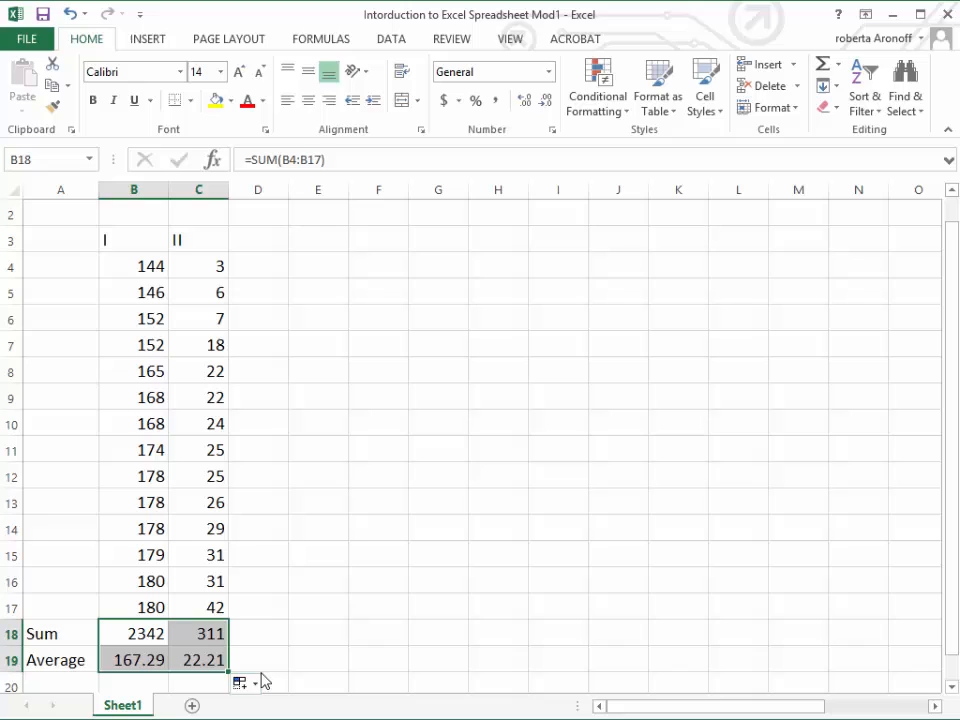
{"action": "left_click", "coordinate": [251, 628]}
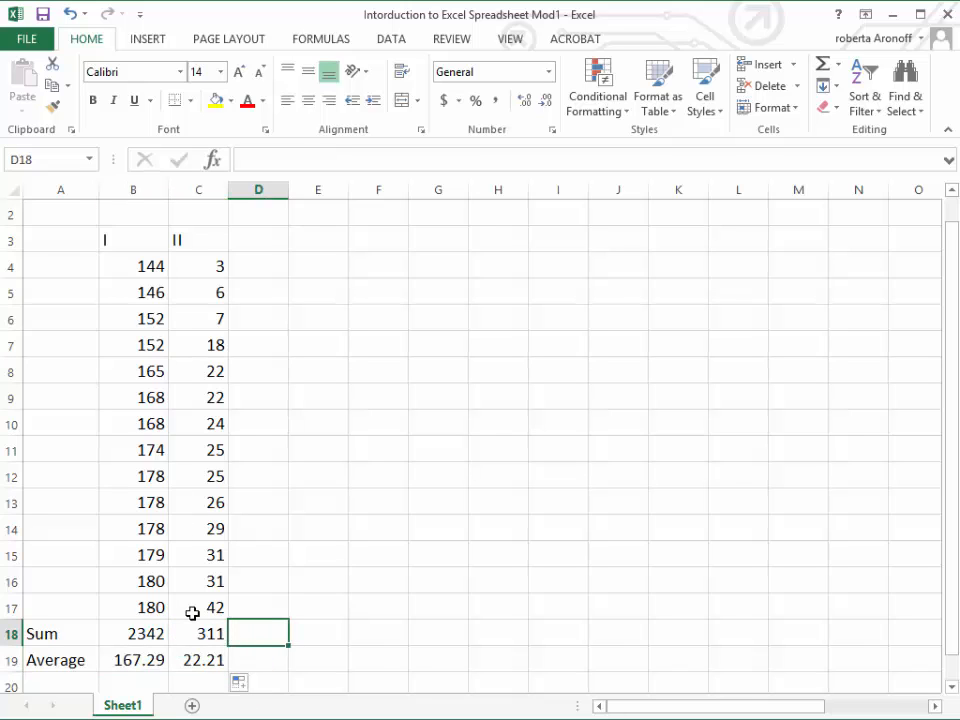
{"action": "left_click_drag", "start_coordinate": [75, 634], "coordinate": [197, 651]}
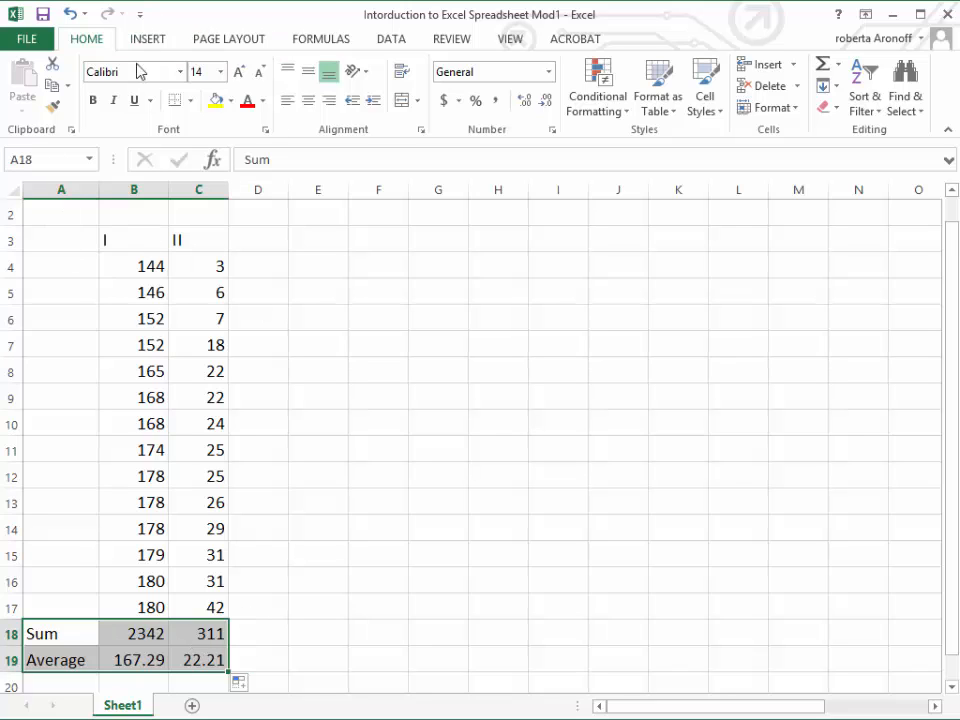
{"action": "left_click", "coordinate": [92, 101]}
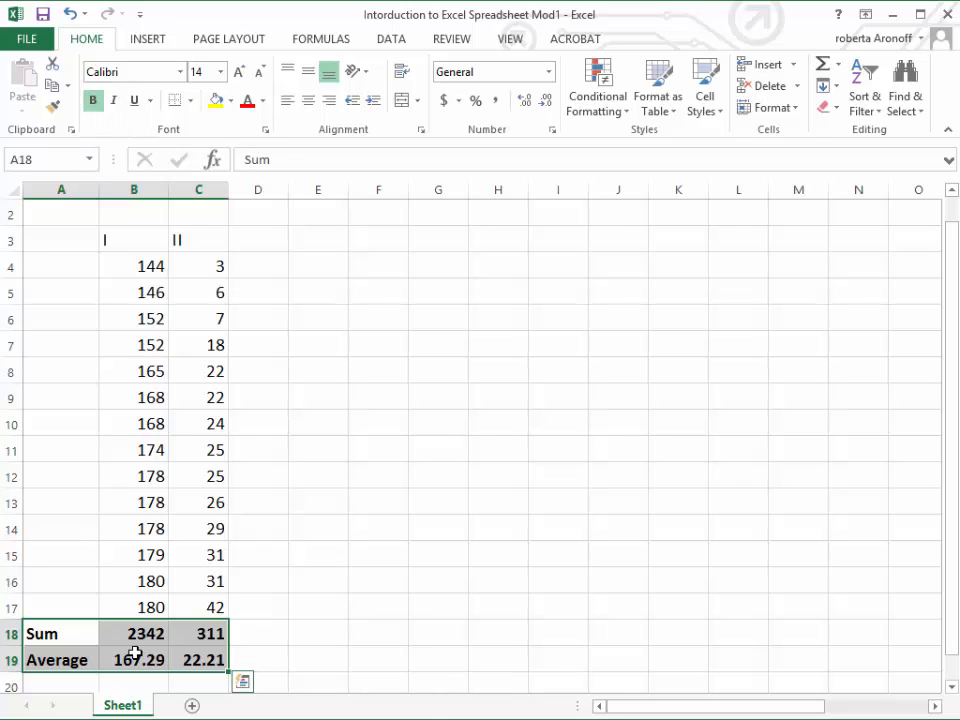